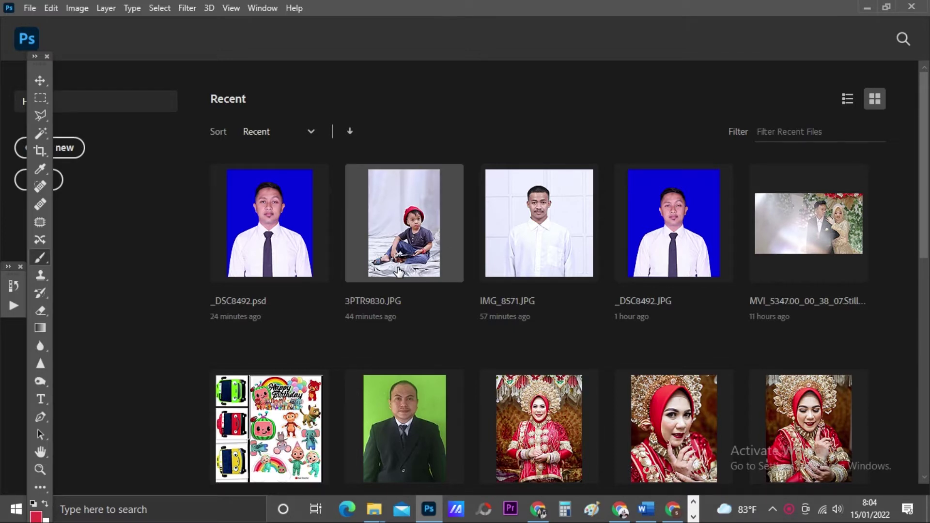
Open 3PTR9830.JPG from Recent through Camera Raw as a 2987 × 4480 px Background layer
click(400, 252)
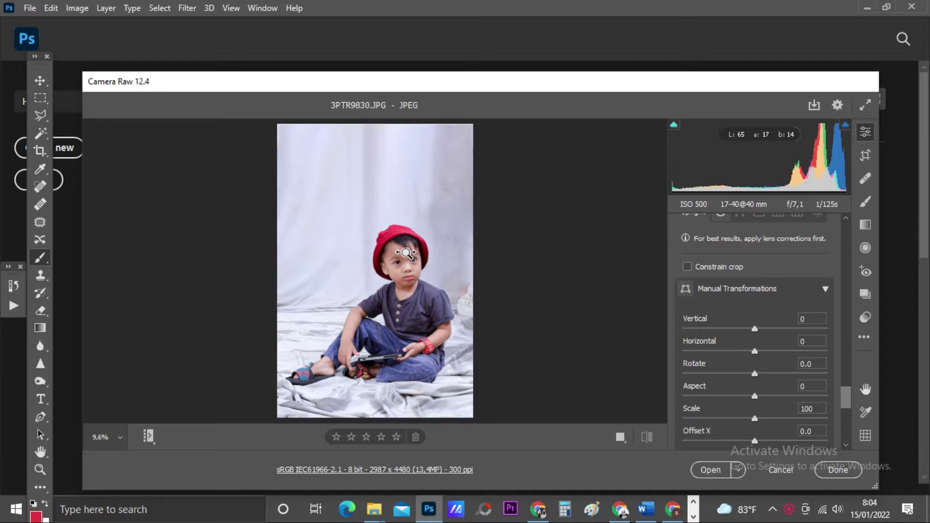
click(708, 469)
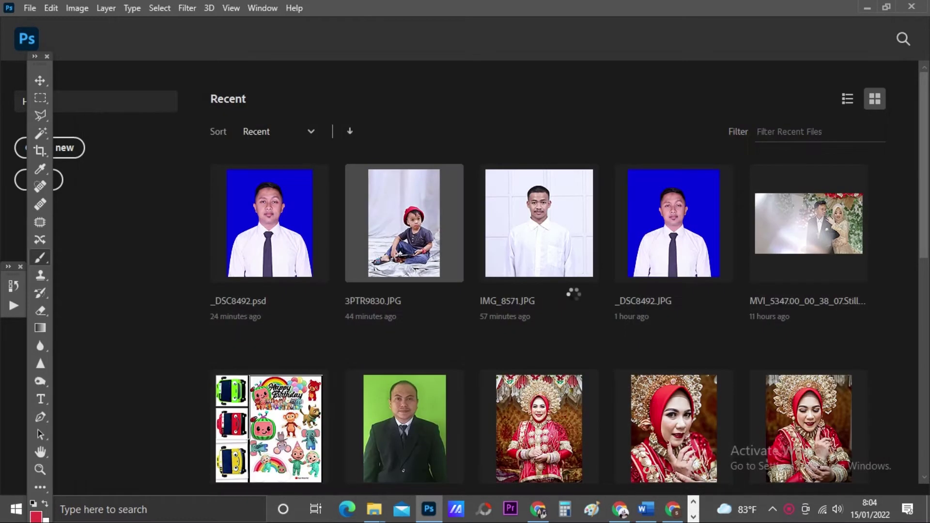
scroll(358, 241, down, 1)
scroll(347, 225, up, 2)
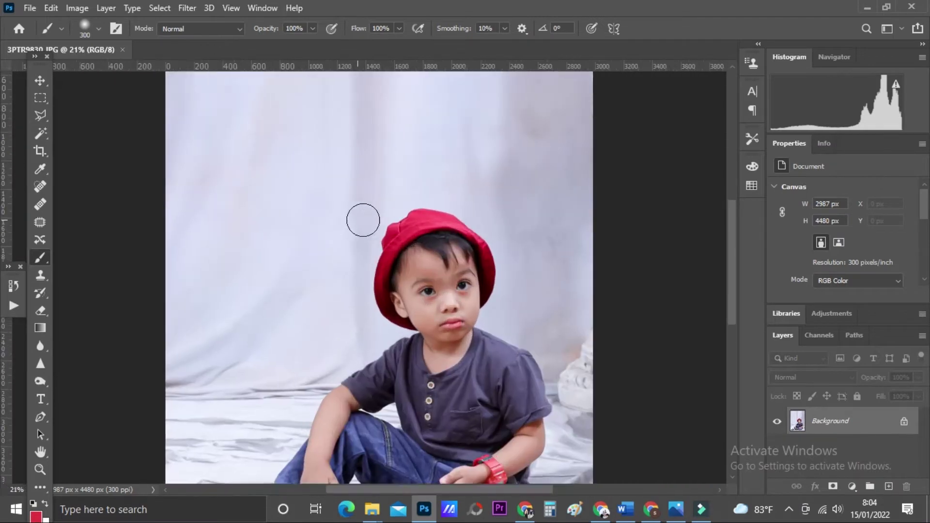
scroll(431, 258, up, 4)
scroll(436, 247, down, 3)
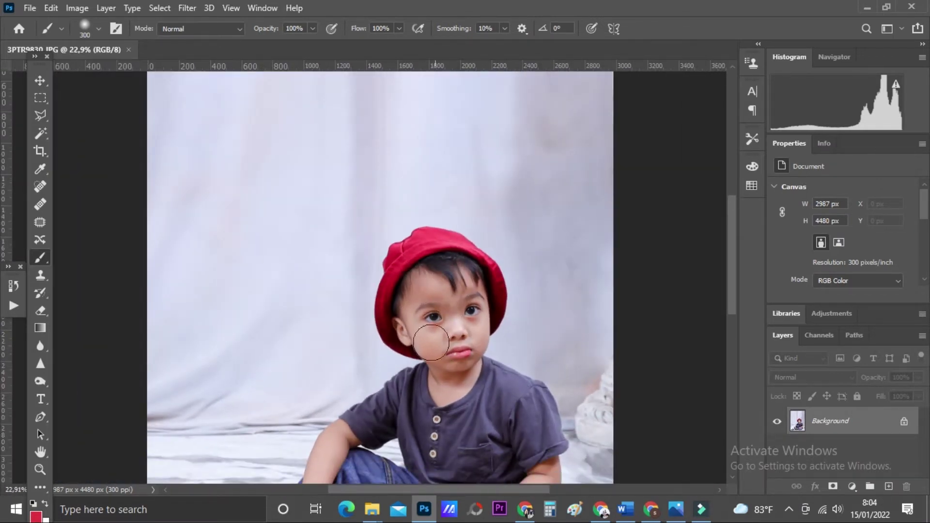
scroll(445, 325, down, 2)
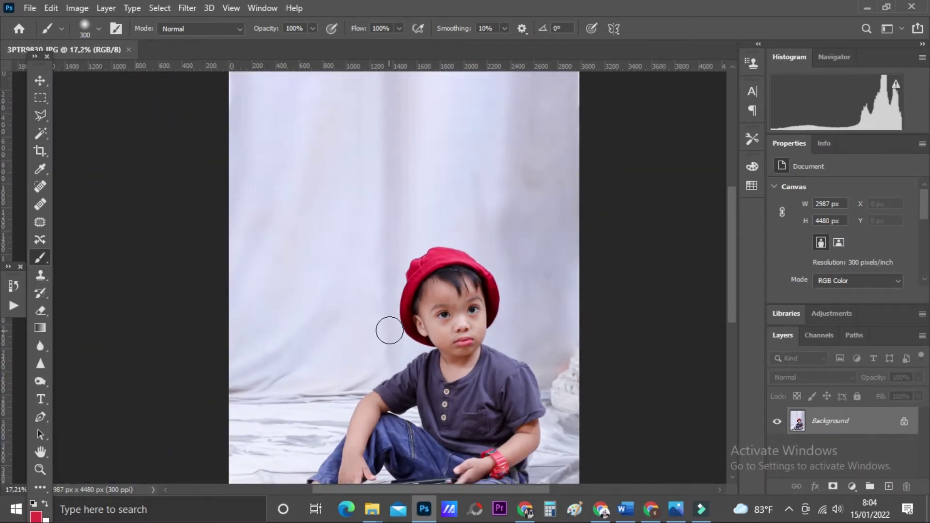
scroll(446, 307, down, 2)
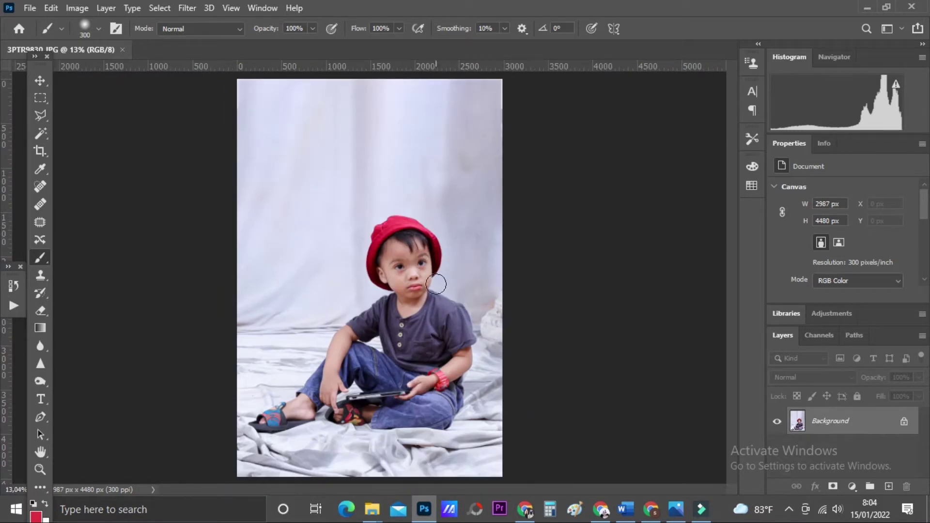
scroll(439, 274, up, 1)
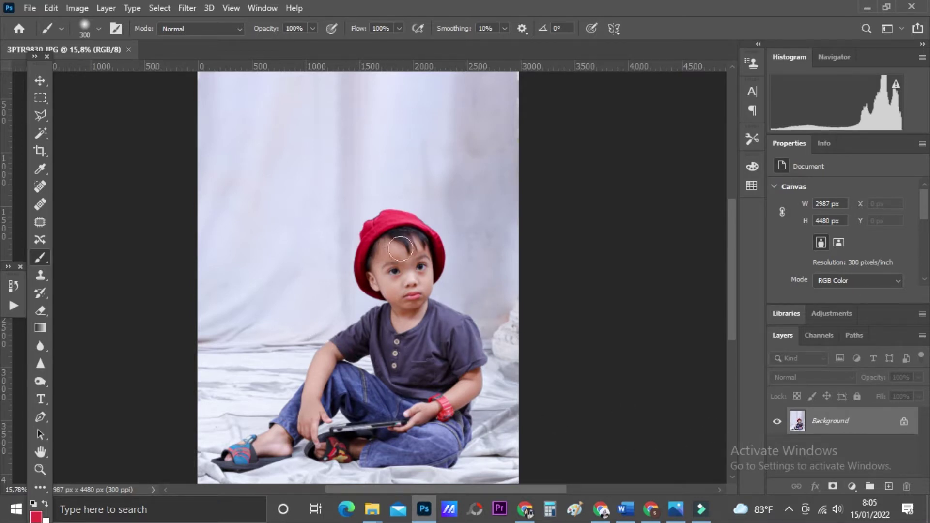
scroll(376, 299, up, 1)
scroll(376, 299, up, 1)
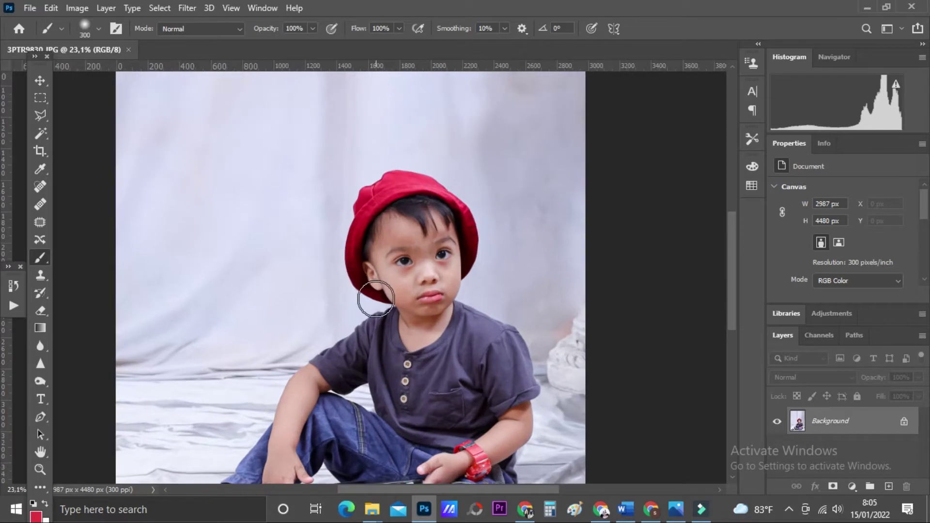
Start a Polygonal Lasso outline on the backdrop left of the hat, down toward the shirt collar
click(39, 114)
click(339, 173)
click(326, 222)
click(324, 272)
click(342, 305)
click(364, 321)
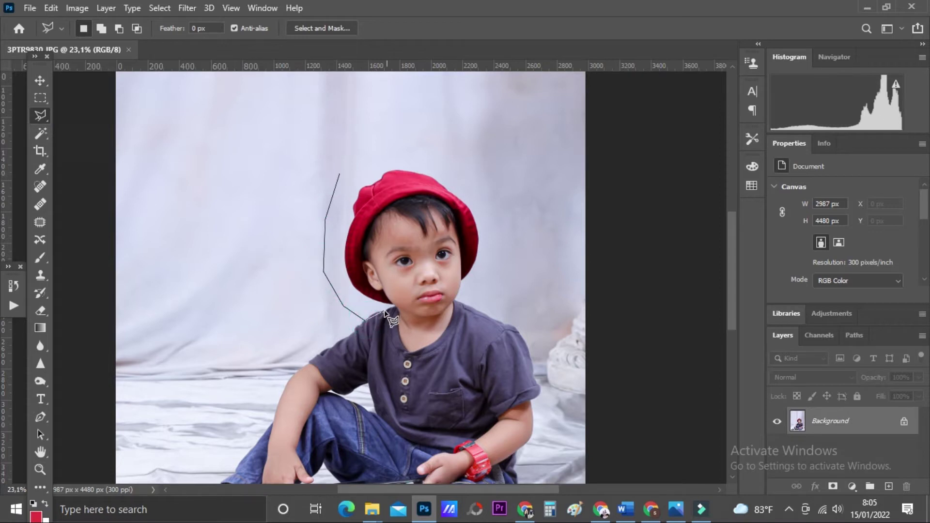
scroll(385, 314, up, 5)
click(426, 364)
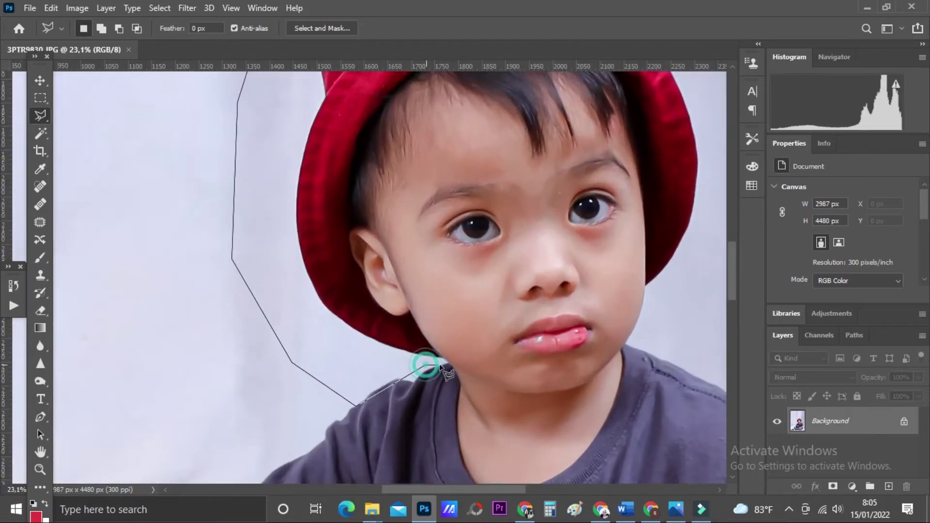
click(449, 362)
key(BackSpace)
key(BackSpace)
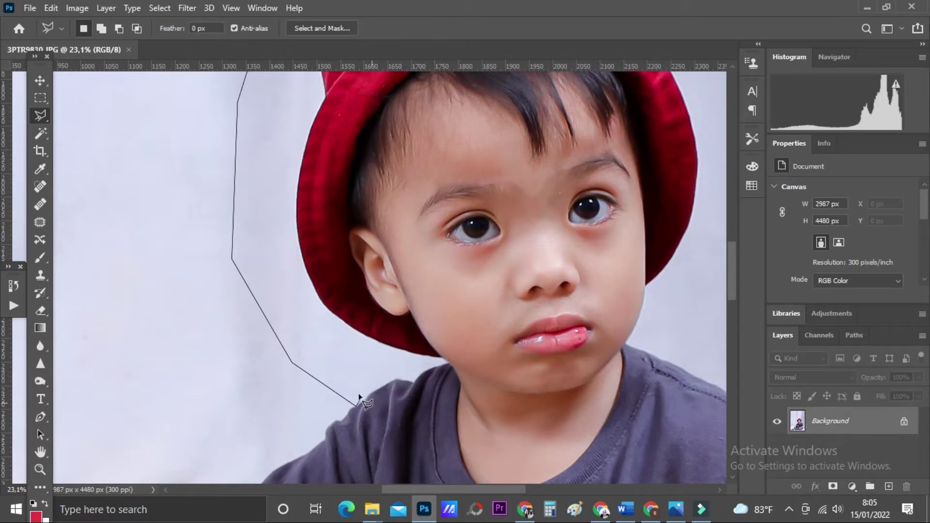
Continue the outline along the neckline, down the neck, across the chin and up the cheek
click(407, 361)
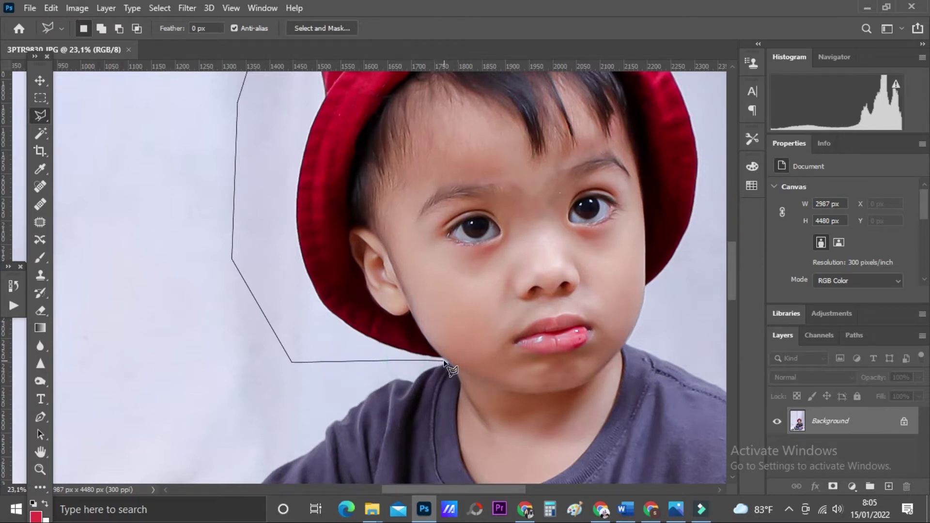
click(447, 363)
click(456, 368)
click(461, 381)
click(460, 423)
click(498, 452)
click(570, 443)
click(606, 392)
click(614, 368)
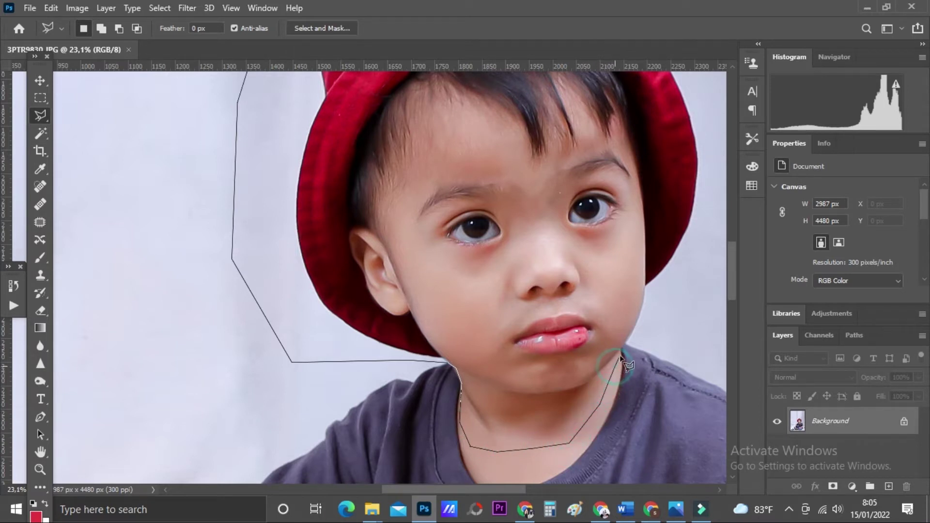
click(647, 316)
click(697, 277)
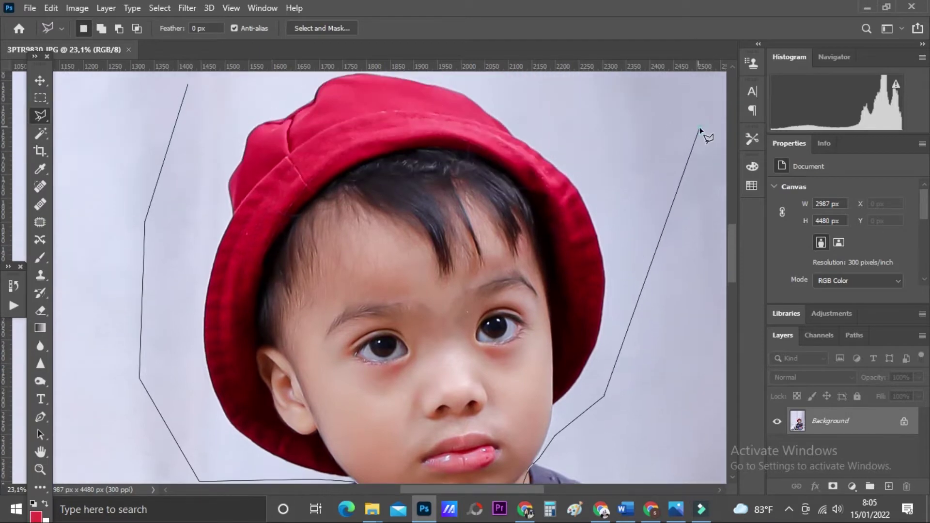
Close the outline around the top of the hat and copy the selection to Layer 1
click(706, 137)
click(642, 113)
click(345, 86)
click(249, 133)
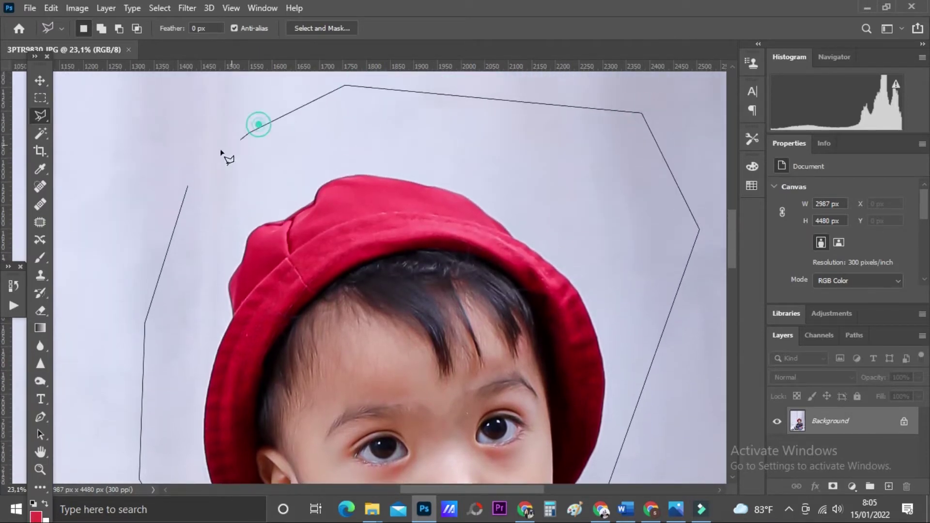
click(186, 190)
click(187, 192)
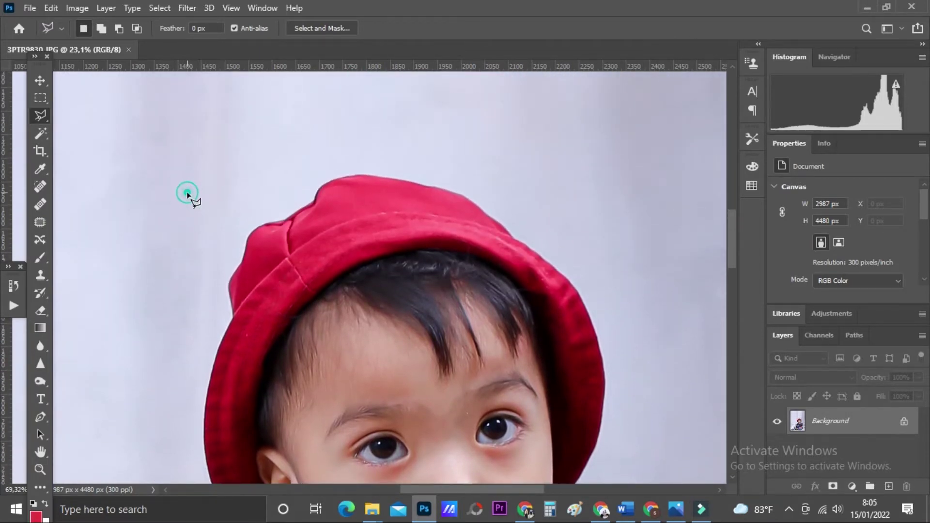
key(ctrl+0)
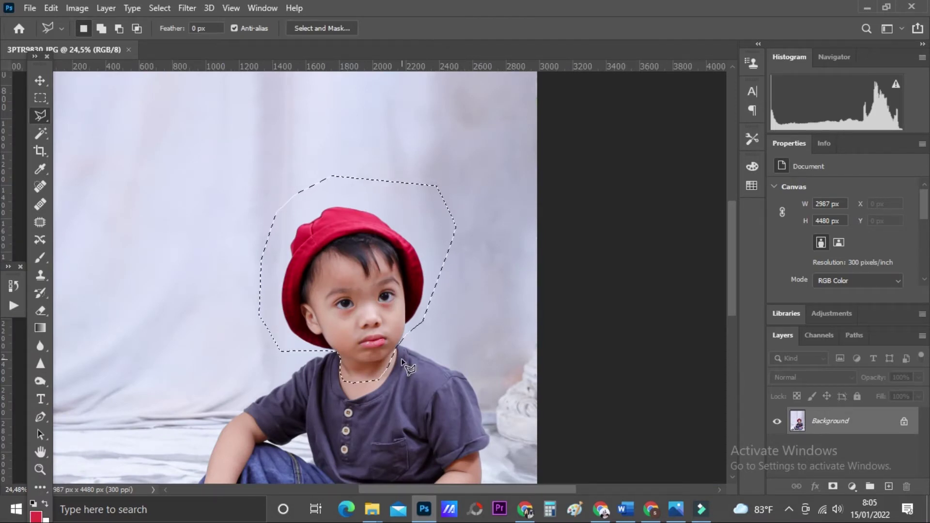
key(ctrl+j)
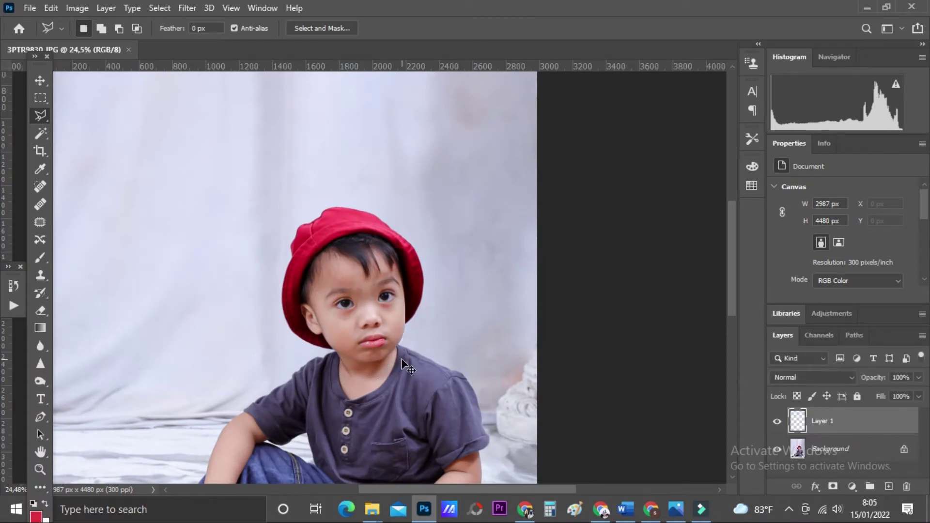
Hide and reshow the Background layer to inspect the cut-out head
click(777, 449)
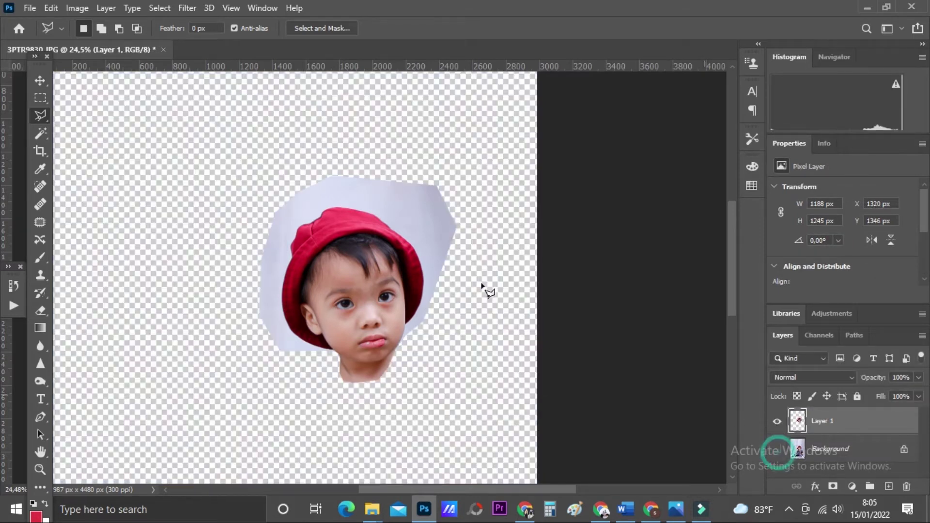
click(777, 449)
scroll(447, 302, up, 1)
scroll(422, 333, up, 1)
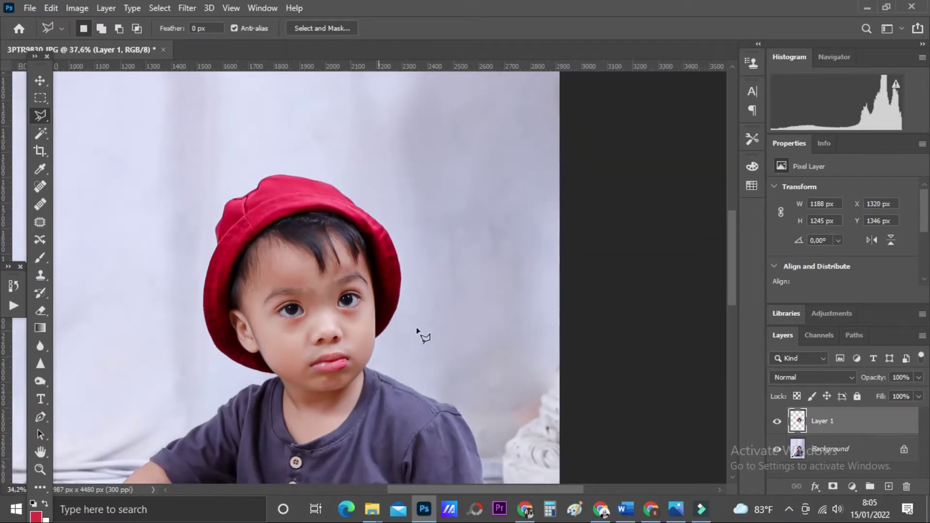
scroll(307, 286, up, 2)
scroll(436, 242, down, 3)
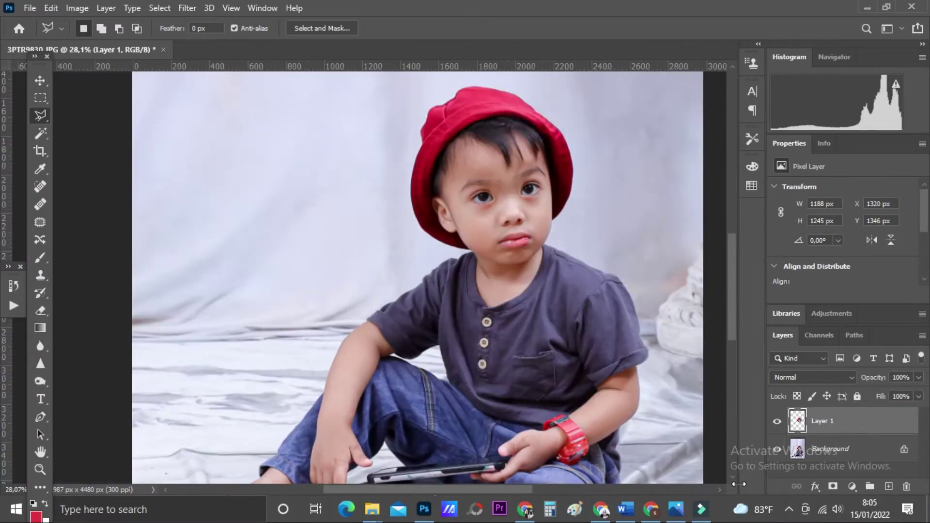
scroll(542, 215, down, 1)
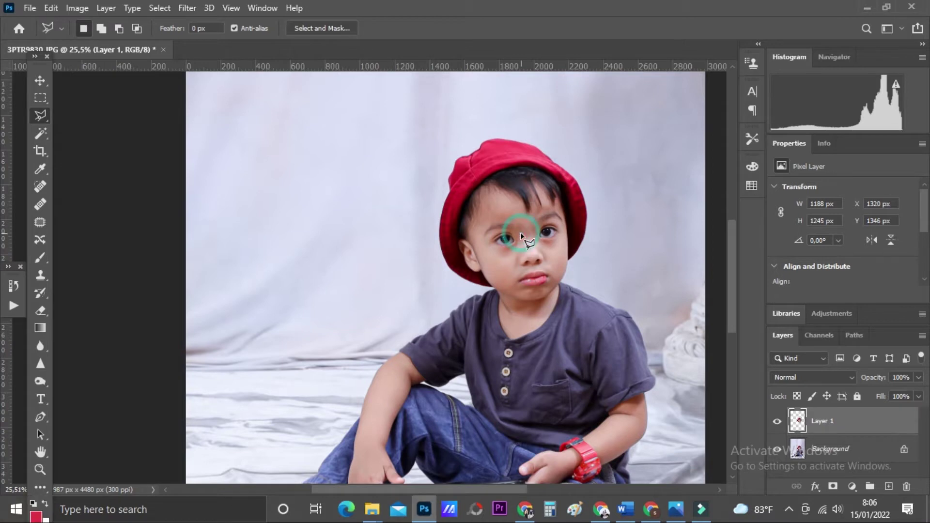
scroll(521, 231, down, 2)
Put Layer 1 into Free Transform with the Move tool active
click(41, 80)
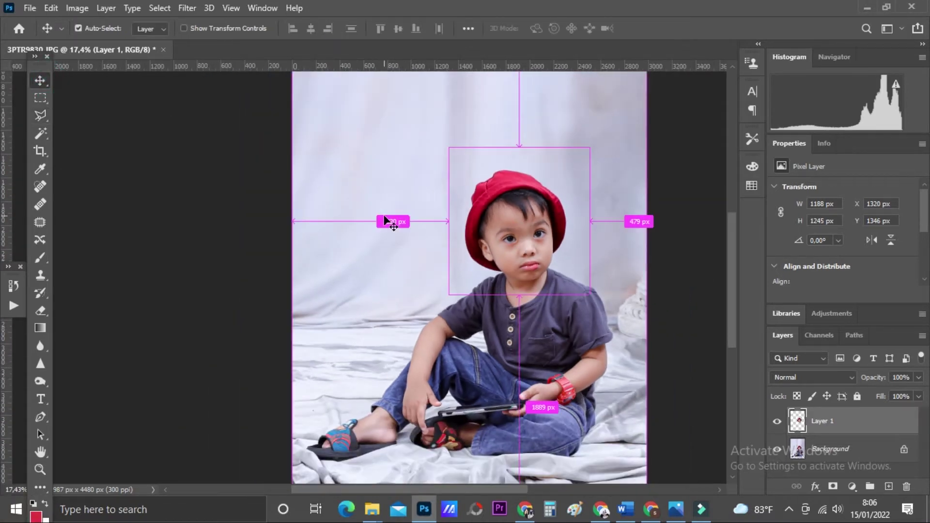
key(ctrl+t)
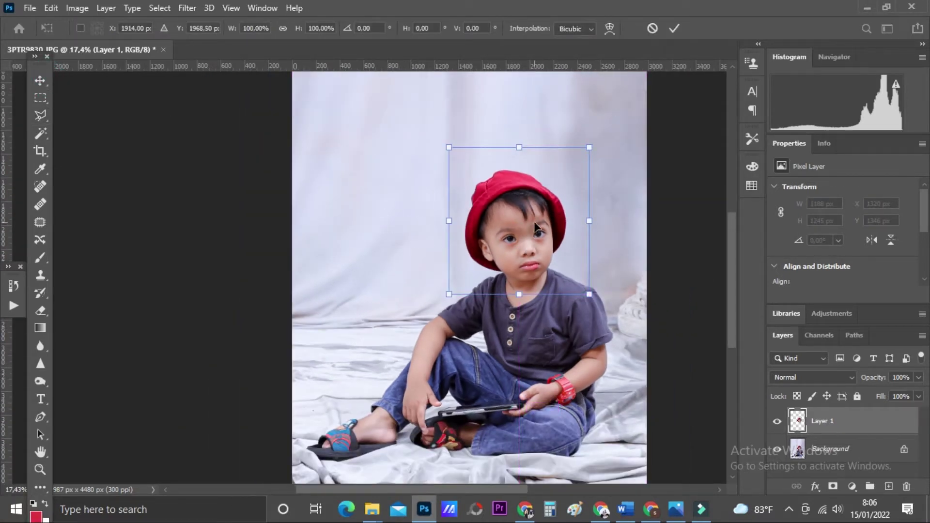
scroll(535, 225, up, 2)
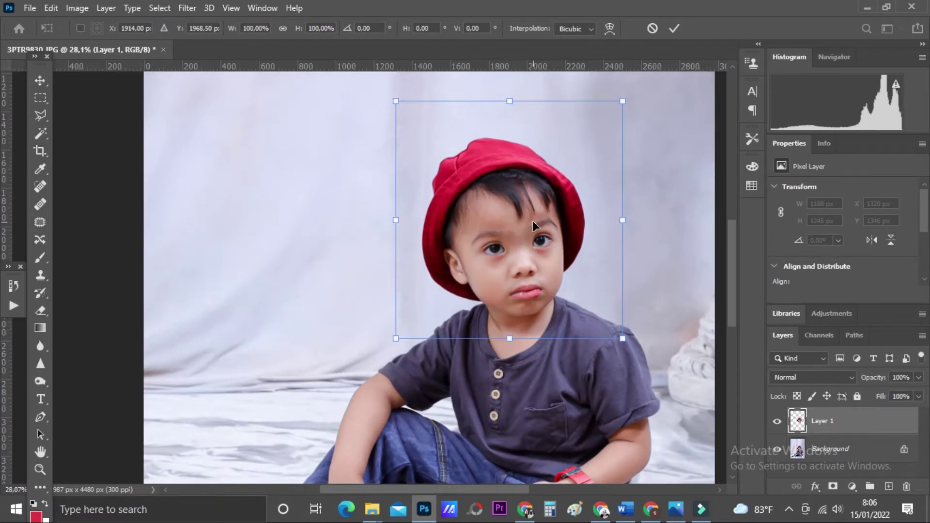
Flip Layer 1 horizontally and shift it about 114 px right over the boy's head
right_click(533, 224)
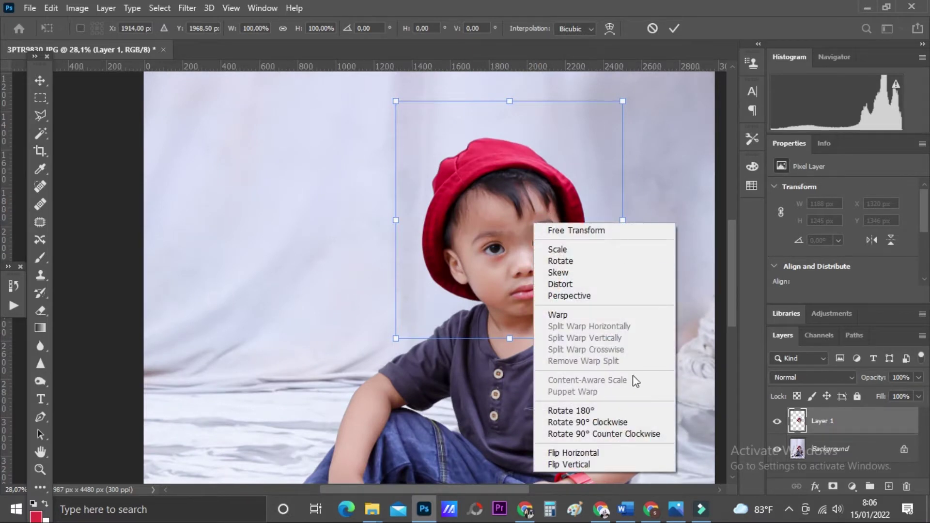
click(562, 453)
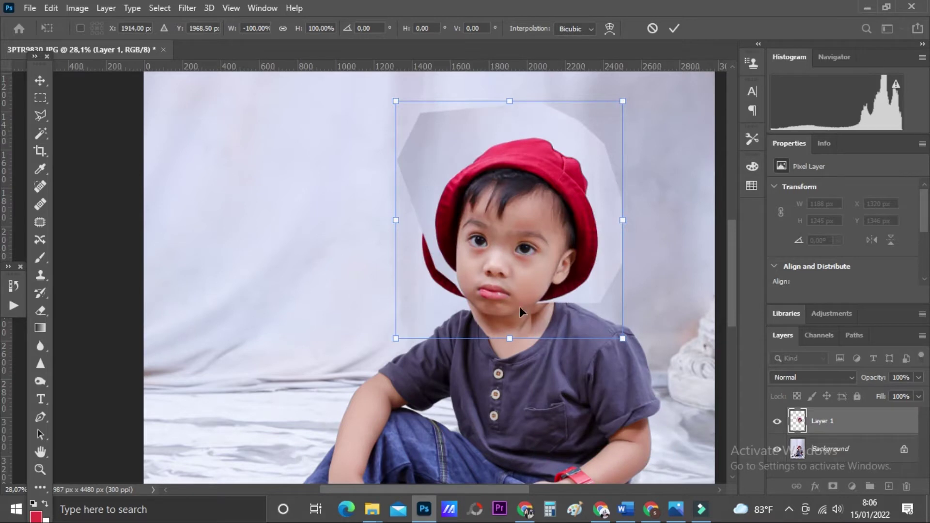
scroll(507, 232, down, 2)
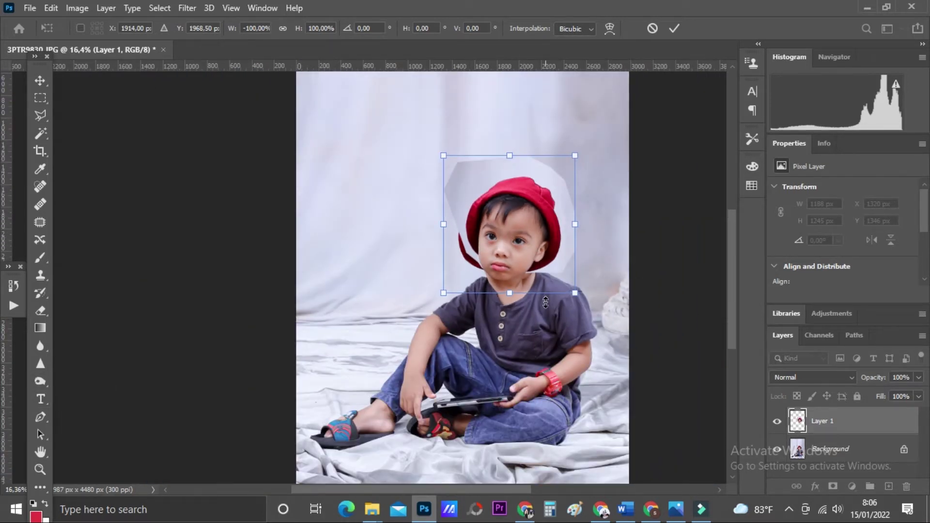
scroll(503, 221, up, 2)
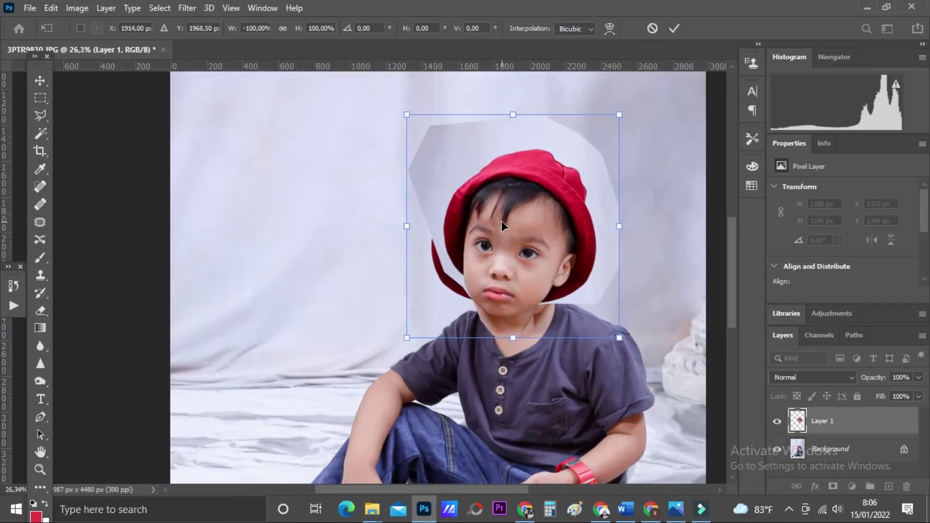
scroll(502, 221, up, 1)
mouse_move(521, 296)
mouse_down()
mouse_move(548, 300)
mouse_move(545, 282)
mouse_move(547, 292)
mouse_up()
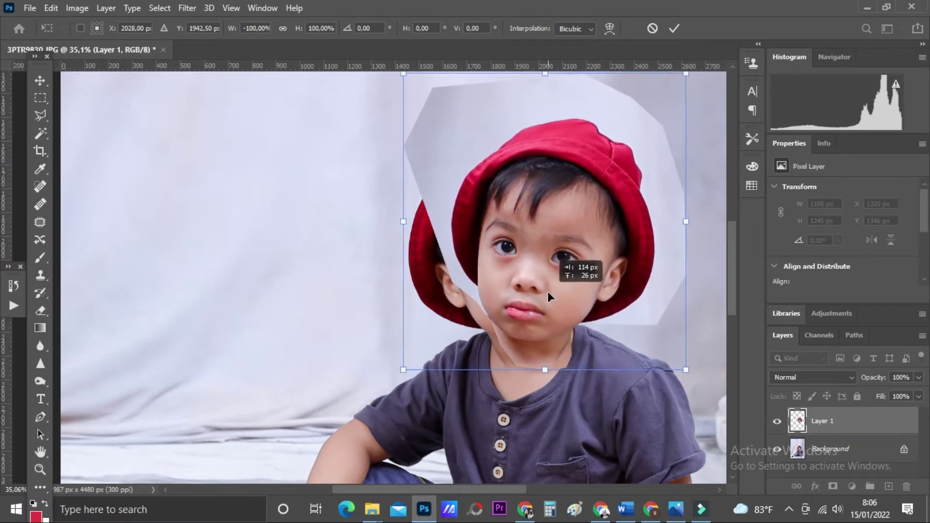
drag(547, 292, 548, 292)
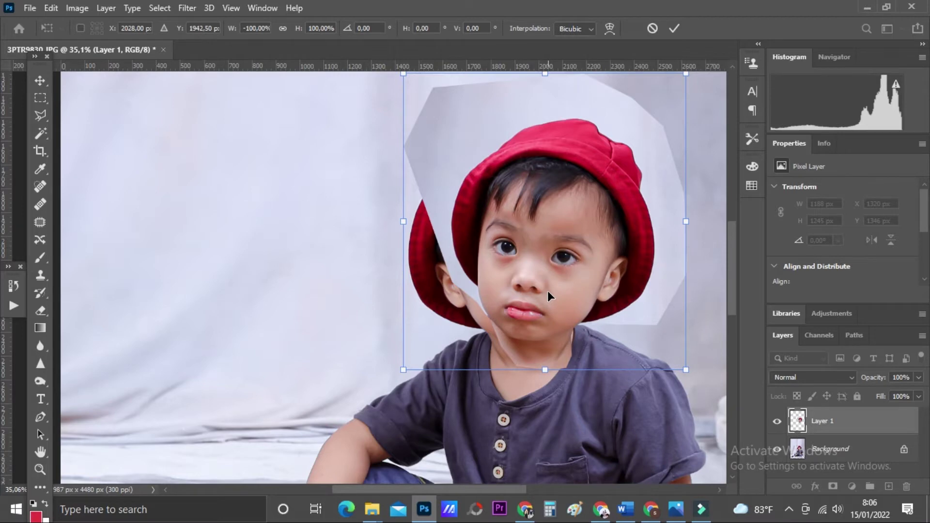
Rotate the head layer to about 176.7° and drag it to match the neck
key(ctrl+0)
scroll(390, 285, up, 2)
scroll(284, 259, up, 3)
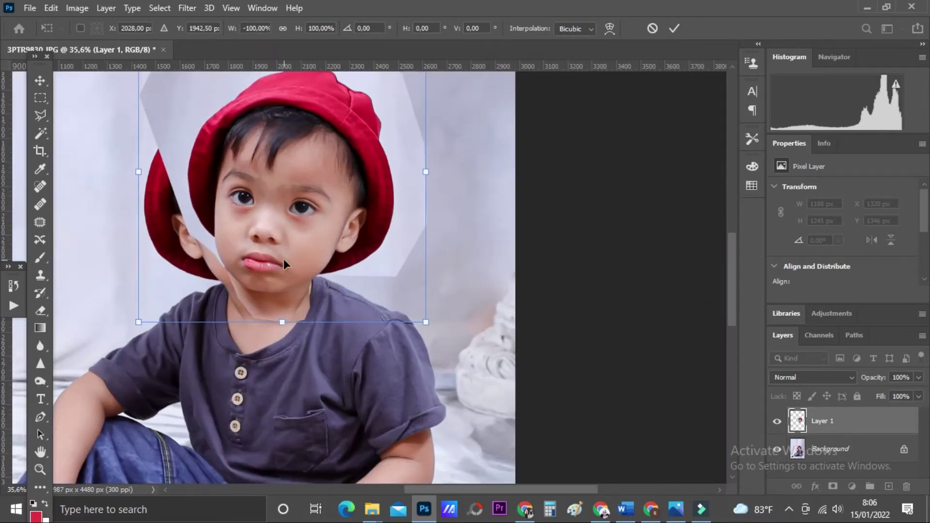
drag(284, 257, 280, 266)
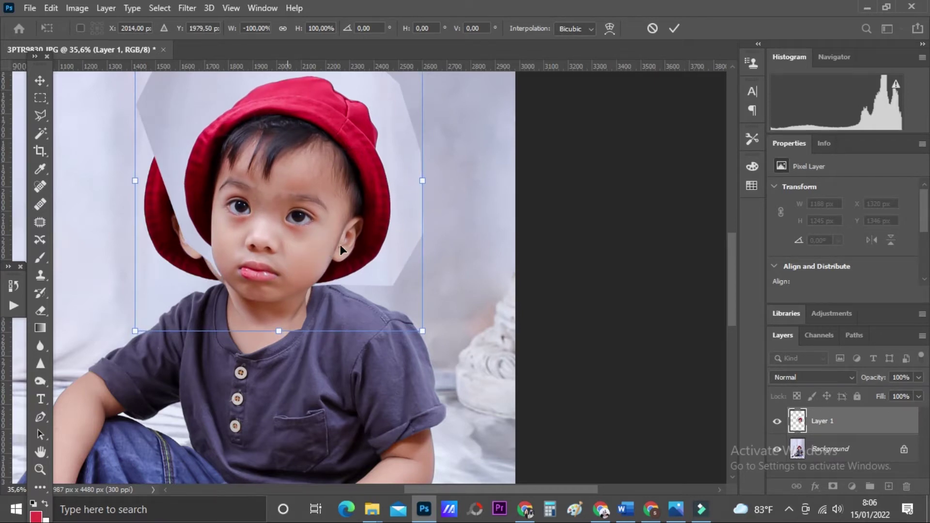
scroll(339, 256, down, 4)
scroll(371, 268, down, 2)
scroll(433, 254, up, 3)
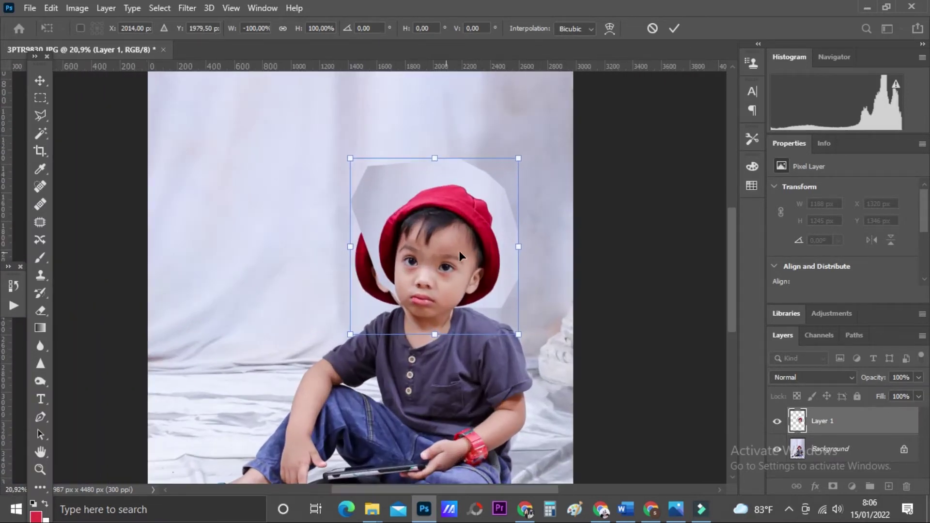
scroll(485, 268, up, 2)
drag(576, 249, 575, 241)
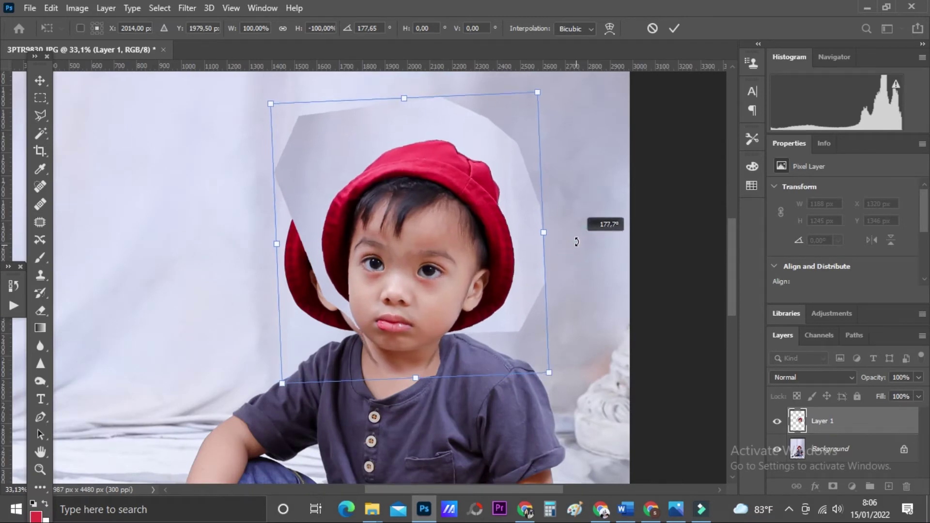
scroll(452, 310, down, 2)
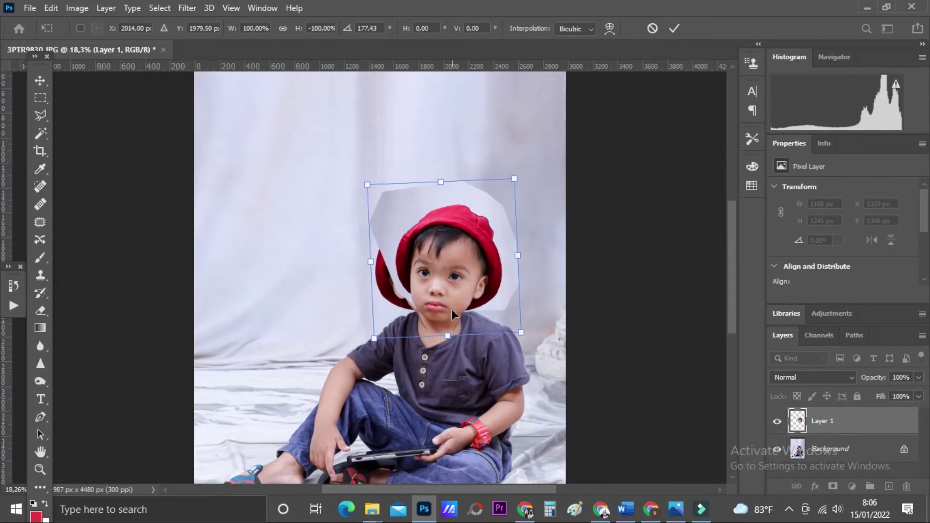
scroll(452, 309, up, 1)
drag(442, 310, 438, 310)
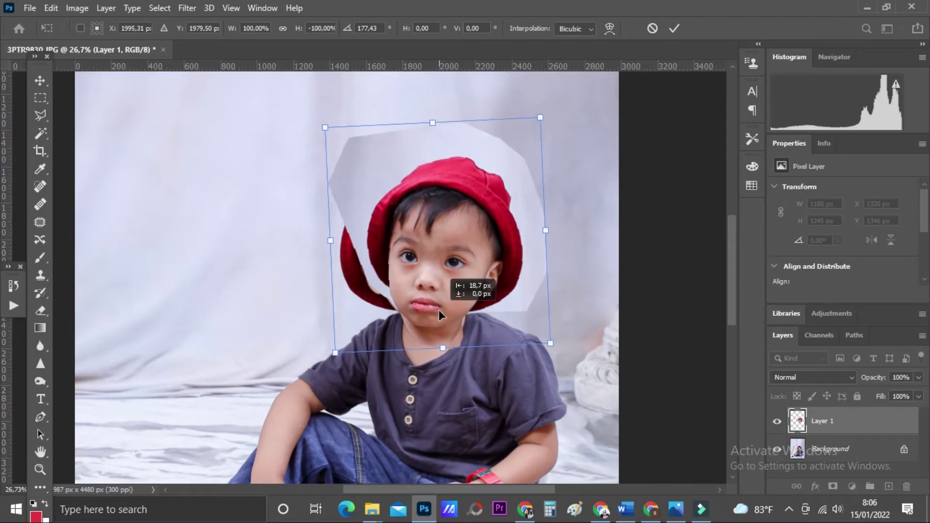
drag(585, 279, 584, 278)
Nudge Layer 1 with the arrow keys to align the chin, then commit the transform
scroll(426, 335, down, 2)
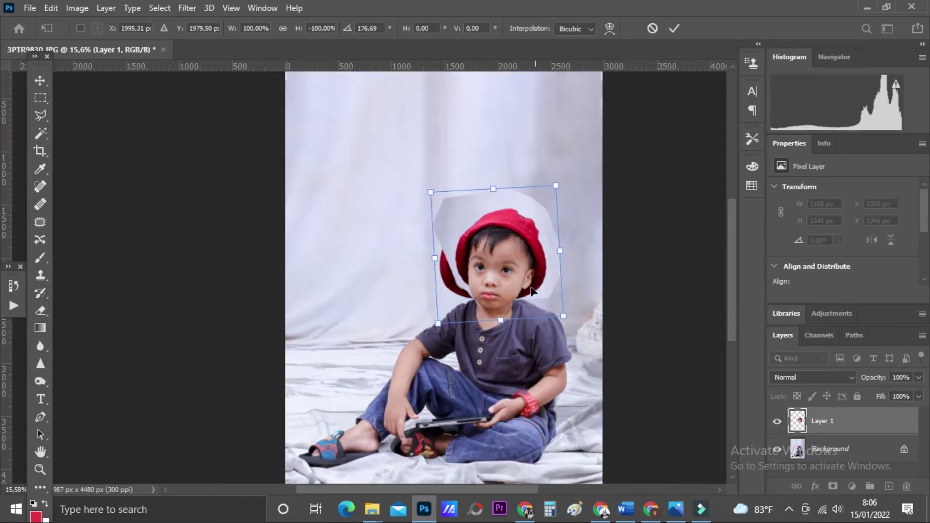
scroll(426, 334, down, 2)
scroll(426, 330, up, 3)
scroll(426, 346, up, 2)
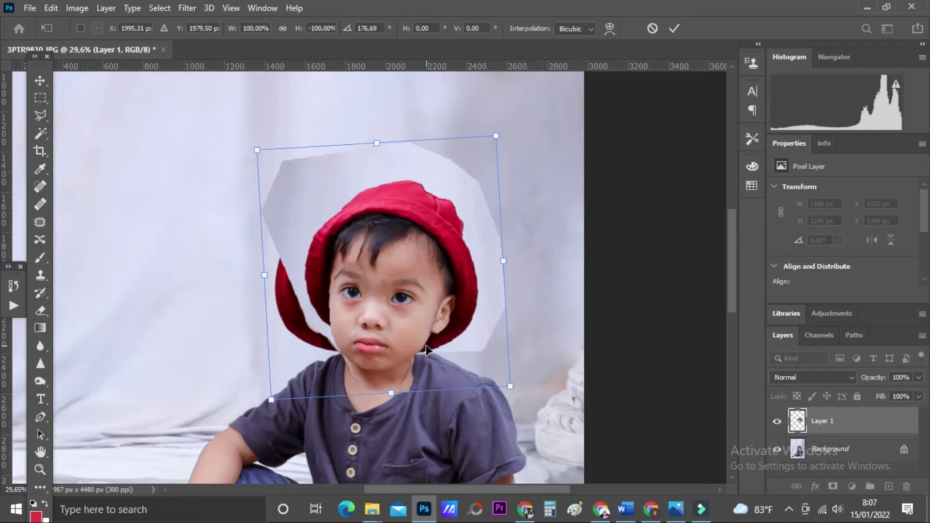
key(Up)
key(Up)
key(Up)
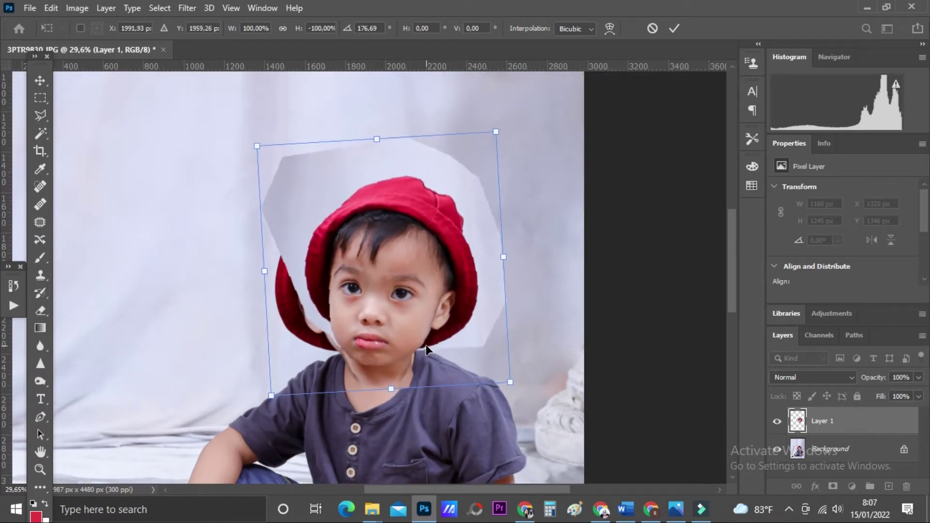
key(Left)
key(Left)
key(Down)
key(Down)
key(Down)
key(Down)
key(Down)
key(Left)
key(Right)
key(Right)
scroll(359, 397, up, 4)
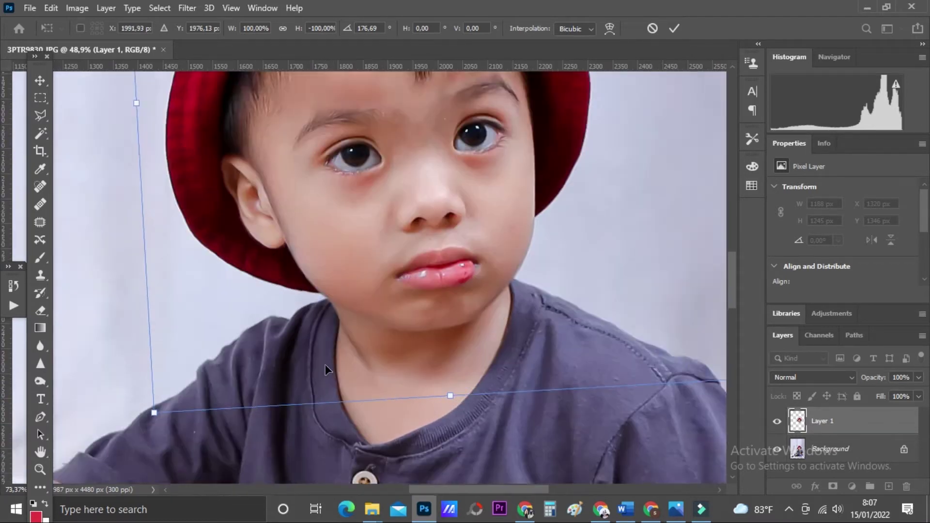
scroll(324, 364, up, 3)
drag(371, 338, 371, 339)
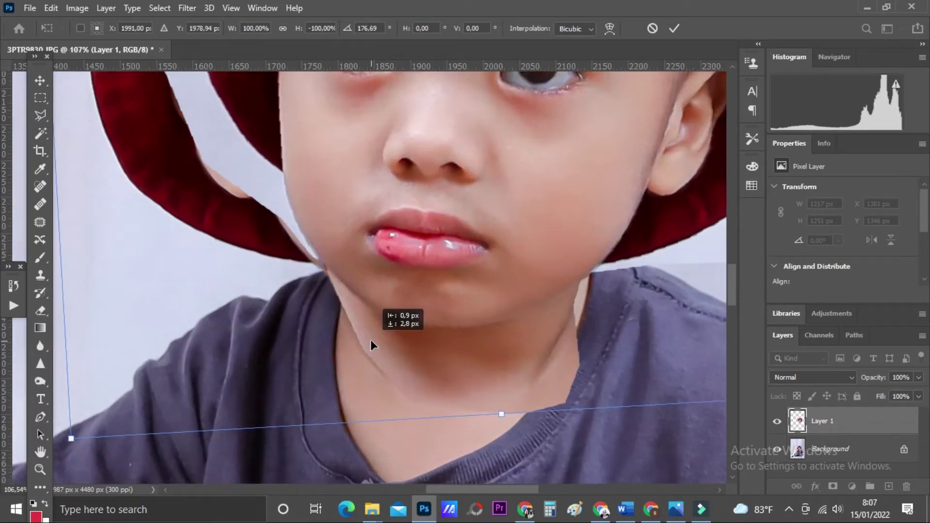
scroll(467, 334, down, 5)
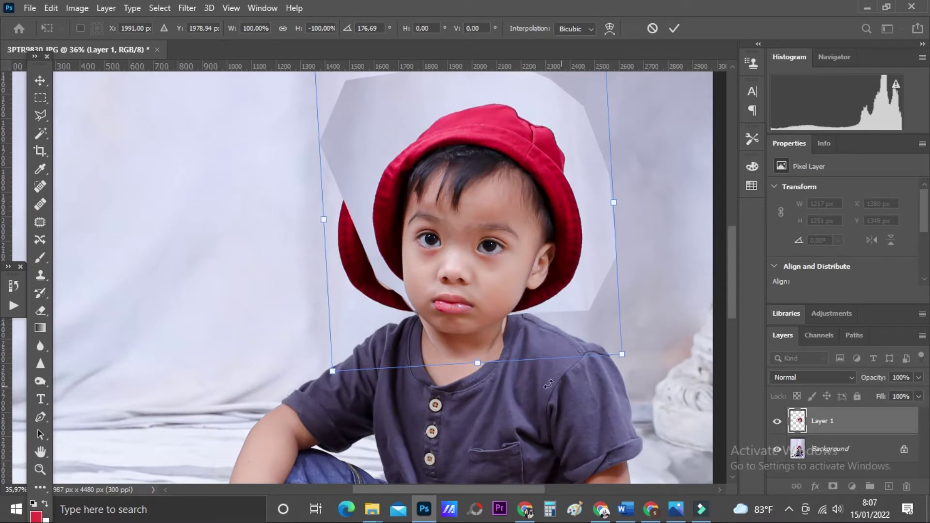
scroll(510, 243, down, 4)
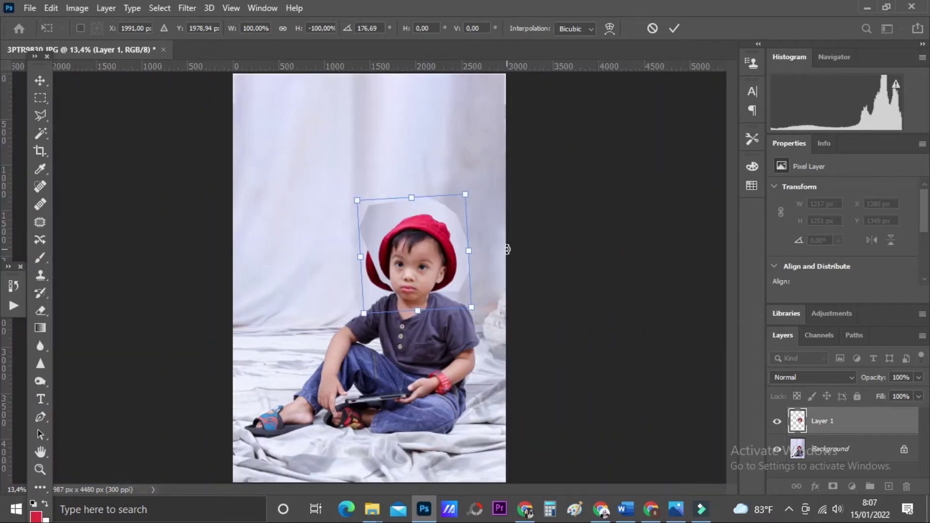
key(Return)
scroll(436, 247, up, 4)
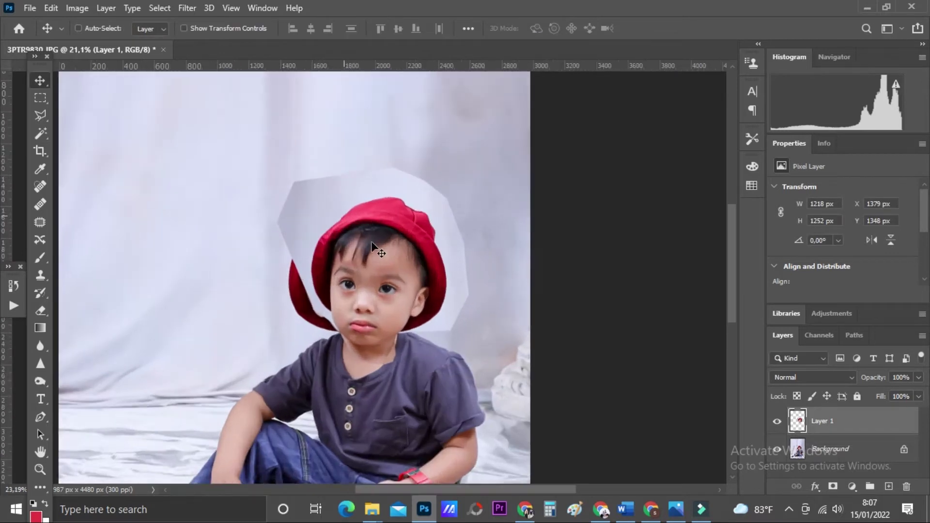
Hide Layer 1 and duplicate the Background layer into a Background copy
scroll(286, 345, up, 1)
click(781, 424)
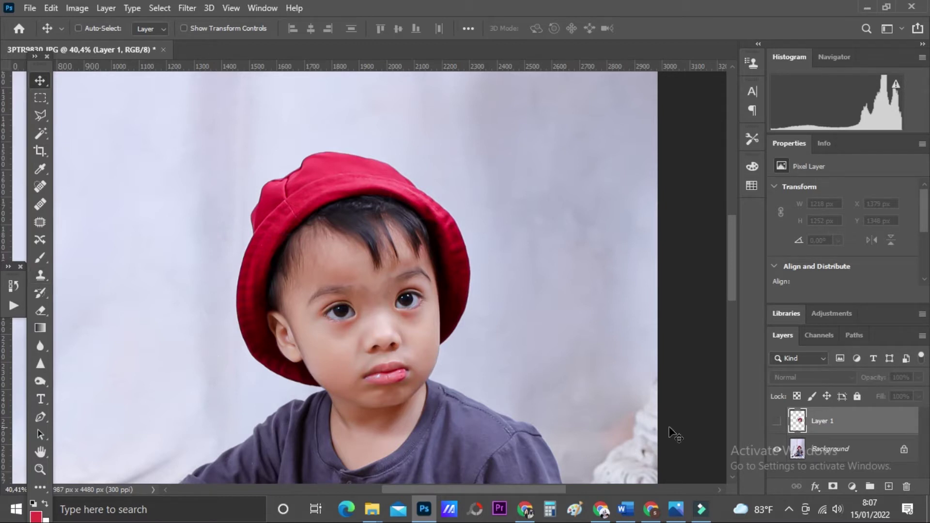
click(832, 449)
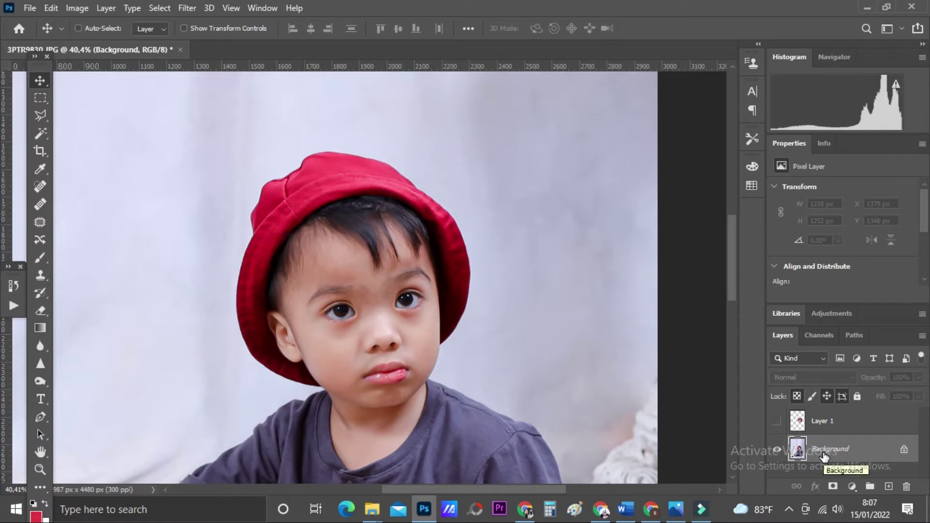
key(ctrl)
key(ctrl+j)
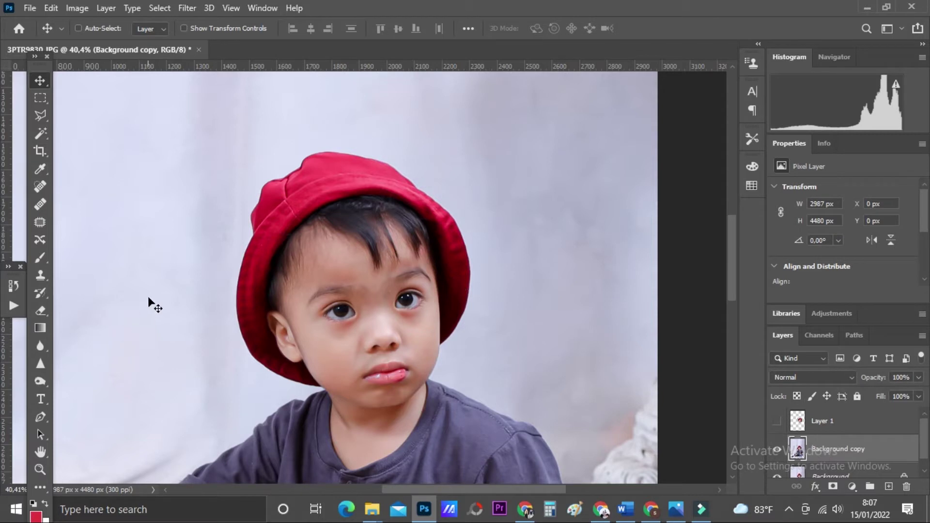
Set up the Clone Stamp tool with a 70 px brush and adjusted hardness
click(43, 275)
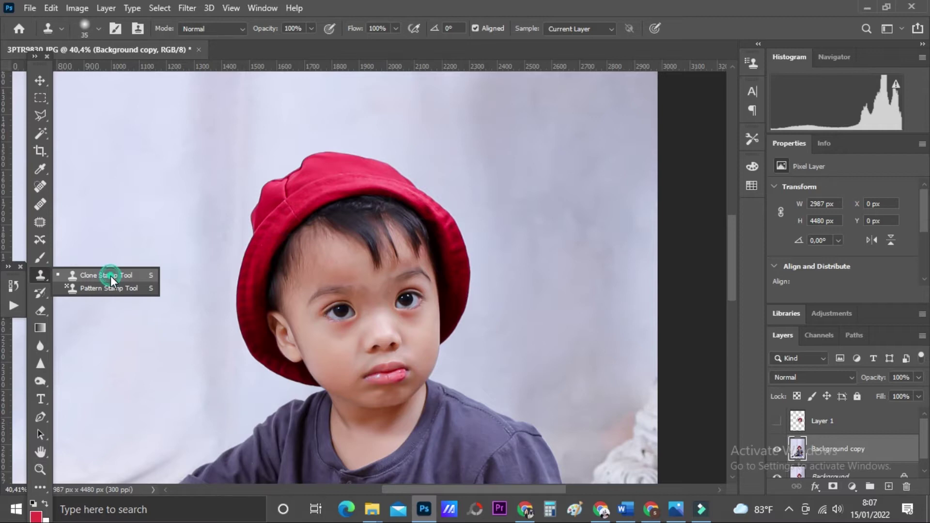
click(111, 275)
scroll(268, 369, up, 2)
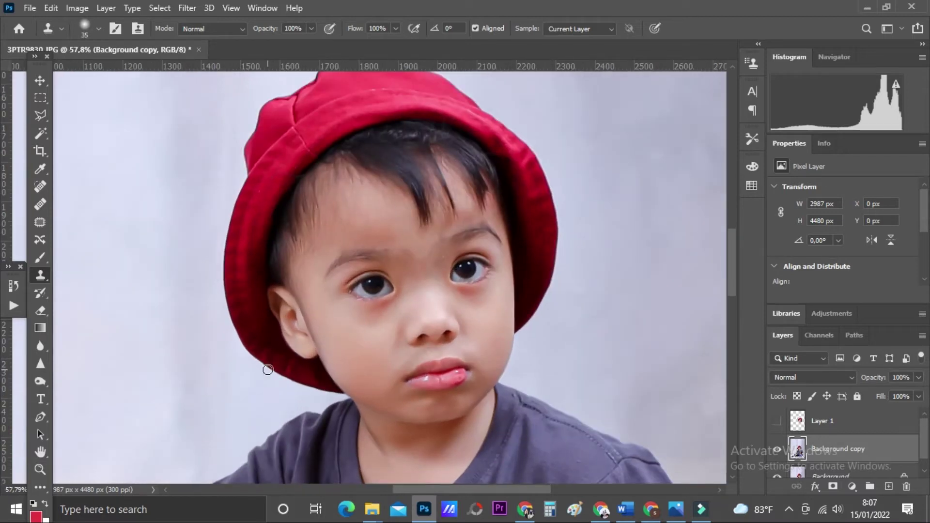
key(bracketright)
key(bracketright)
key(bracketright)
key(bracketright)
scroll(253, 405, up, 1)
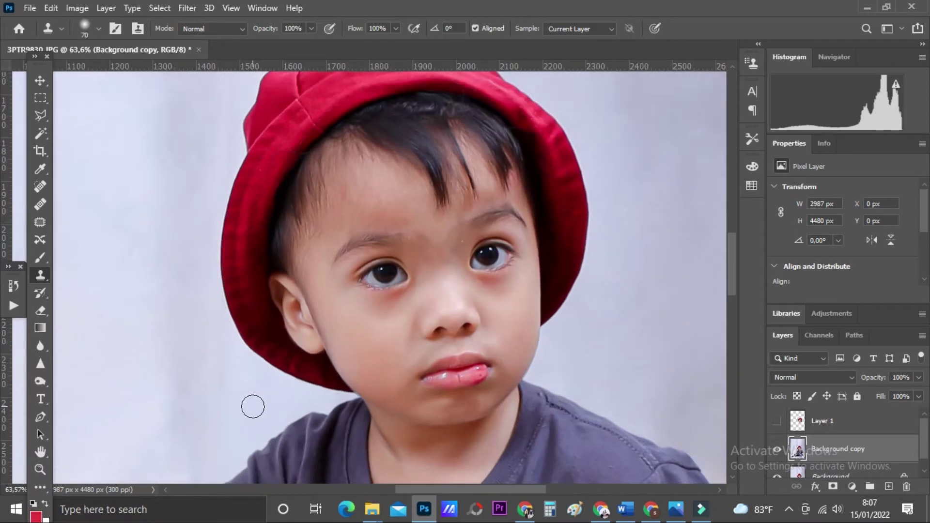
scroll(253, 406, up, 1)
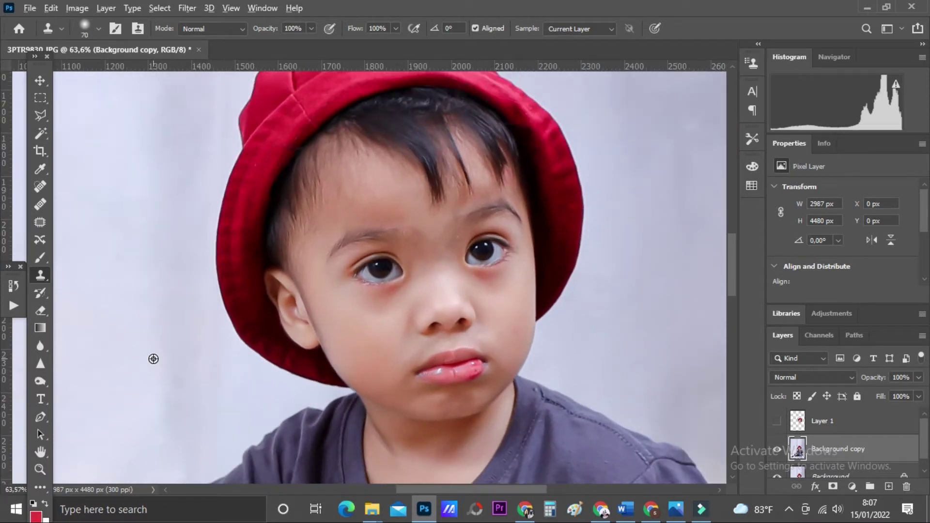
right_click(258, 357)
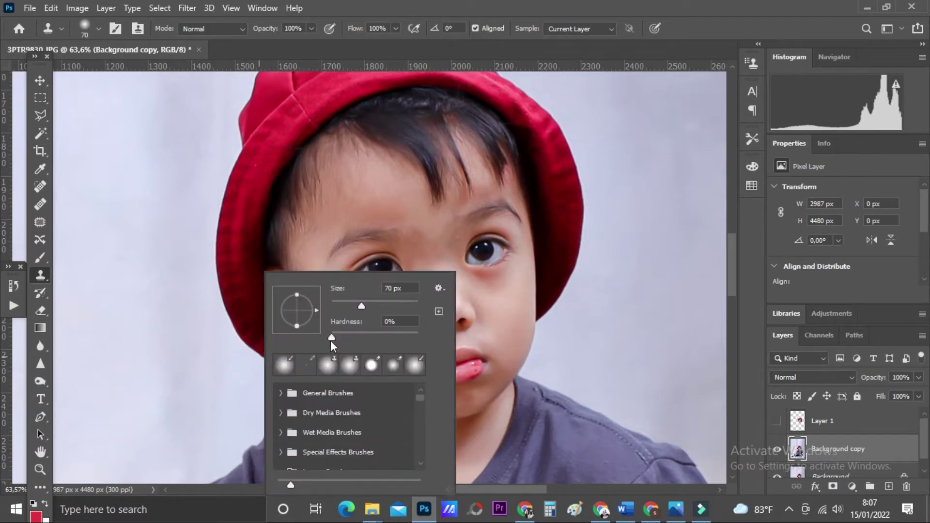
drag(399, 336, 398, 345)
alt+click(149, 380)
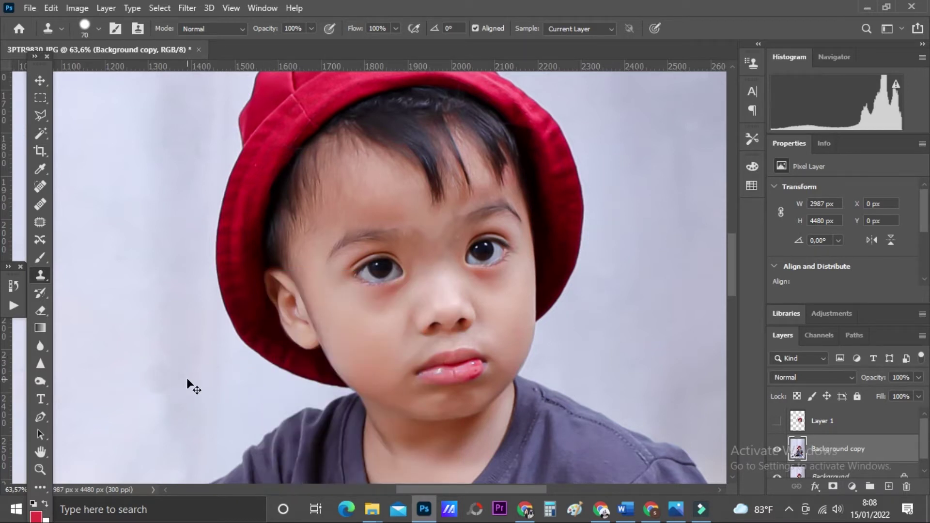
scroll(322, 374, up, 2)
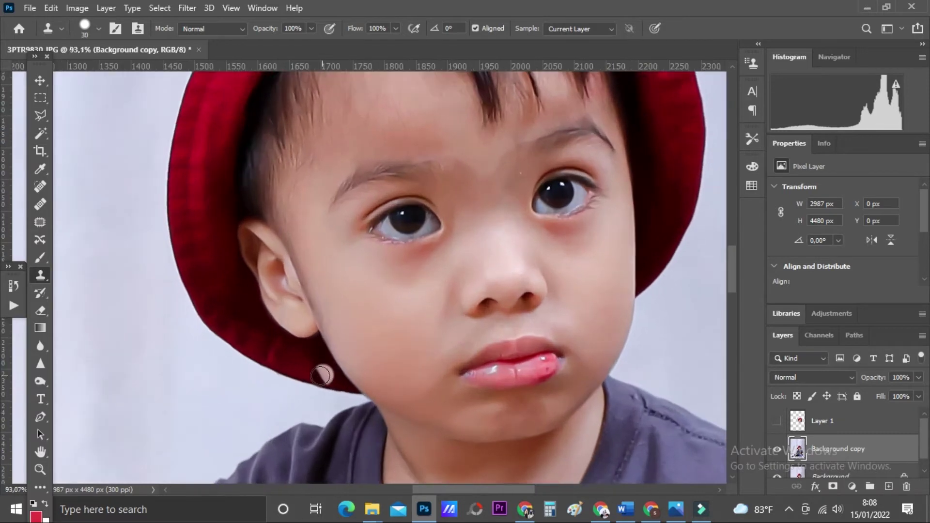
scroll(257, 380, down, 2)
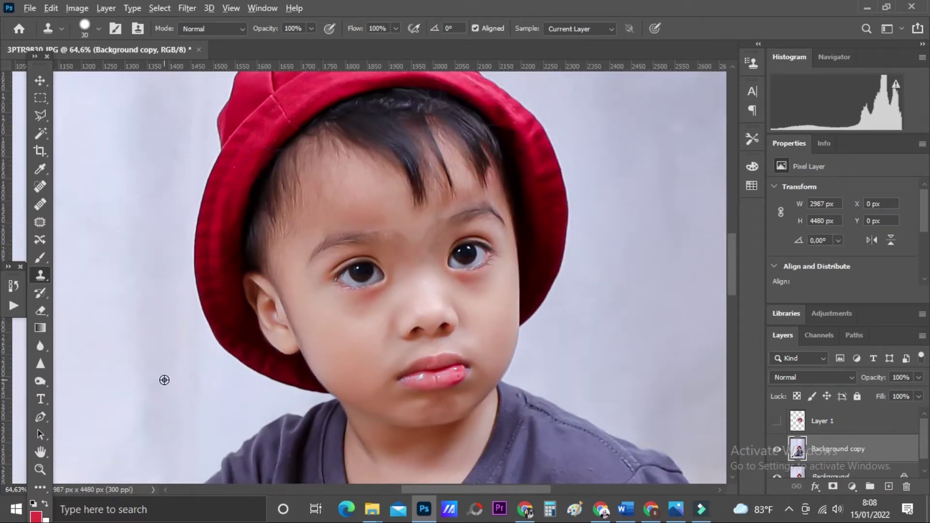
Clone left-side backdrop over the hat edge, jaw line and left cheek
alt+click(186, 380)
mouse_move(252, 382)
mouse_down()
mouse_move(286, 378)
mouse_move(284, 363)
mouse_move(341, 387)
mouse_up()
alt+click(135, 366)
alt+click(187, 367)
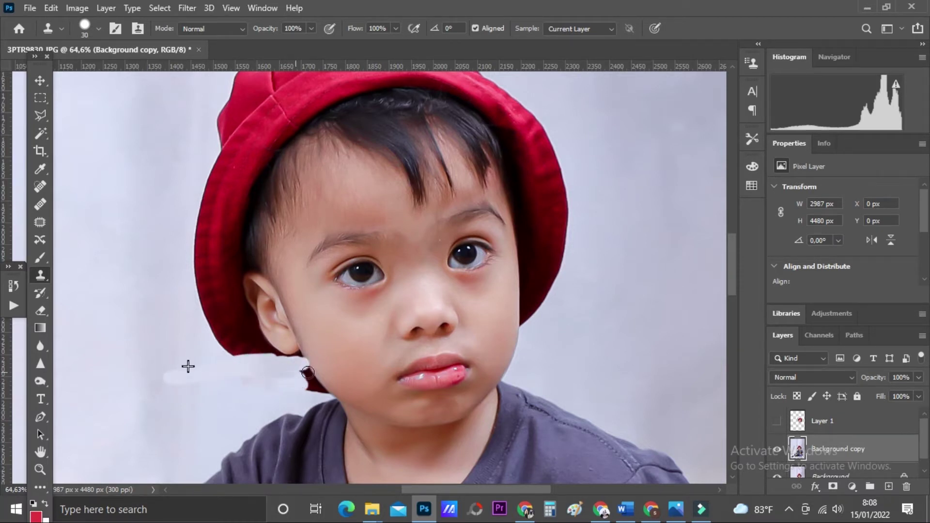
alt+click(131, 384)
mouse_move(291, 380)
mouse_down()
mouse_move(342, 387)
mouse_move(318, 374)
mouse_up()
alt+click(208, 382)
drag(232, 359, 390, 332)
alt+click(181, 376)
mouse_move(300, 361)
mouse_down()
mouse_move(420, 359)
mouse_move(384, 347)
mouse_move(398, 353)
mouse_move(325, 370)
mouse_move(368, 379)
mouse_up()
click(594, 350)
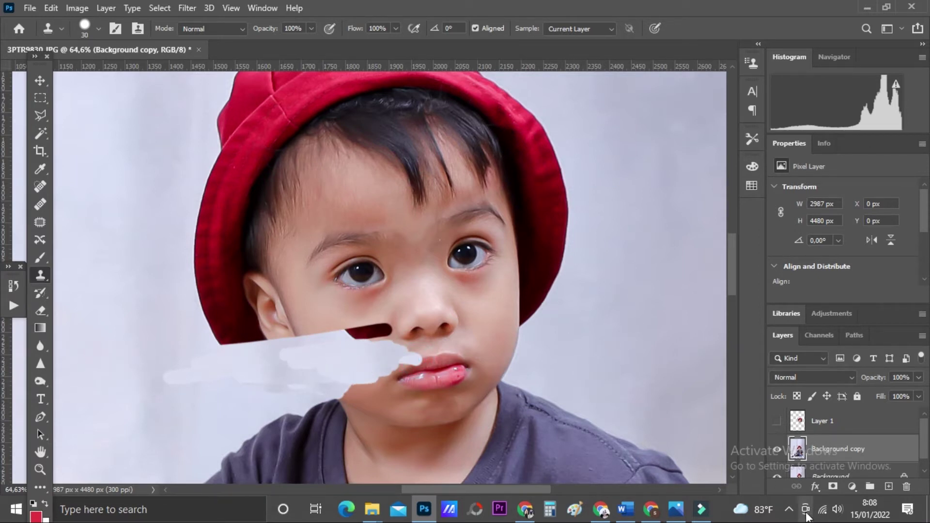
Clone right-side backdrop over the right cheek, upper lip and mouth
click(788, 510)
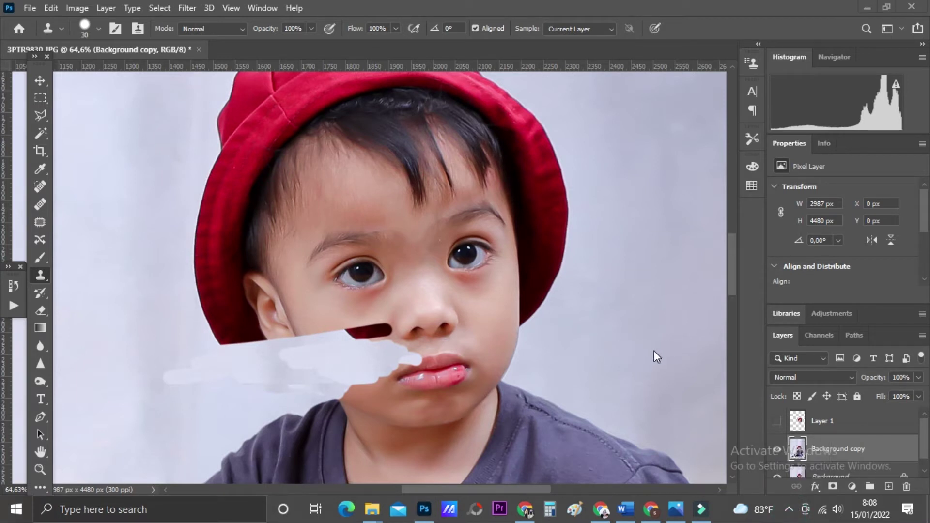
click(33, 279)
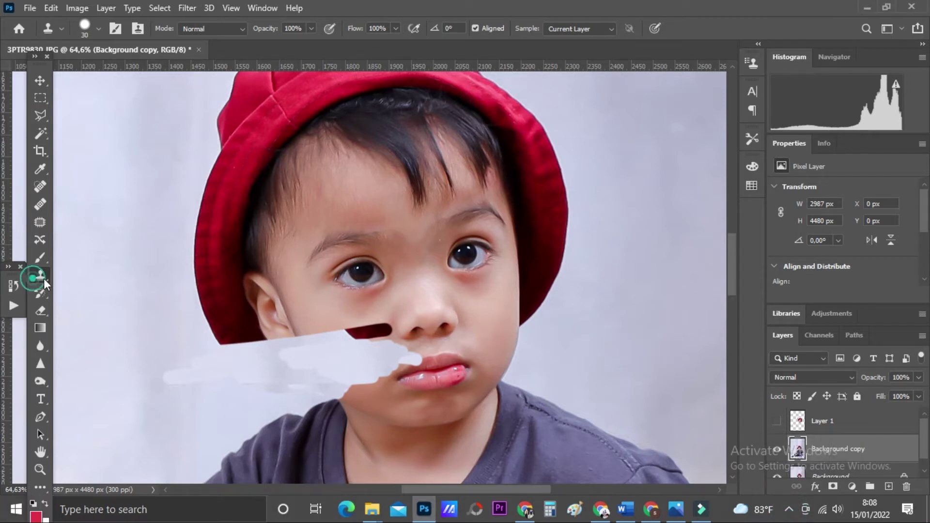
drag(545, 361, 412, 361)
alt+click(668, 323)
mouse_move(577, 348)
mouse_down()
mouse_move(470, 362)
mouse_move(590, 333)
mouse_up()
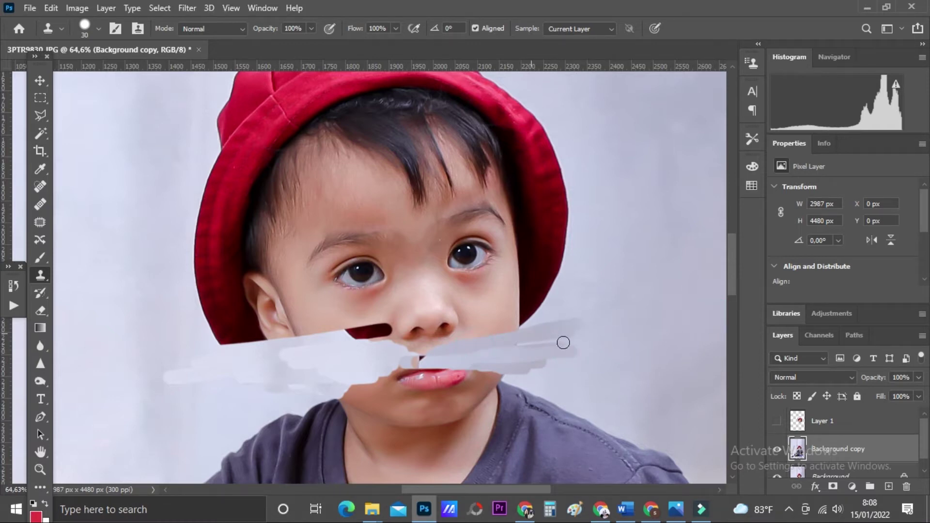
scroll(533, 343, down, 4)
scroll(532, 343, down, 1)
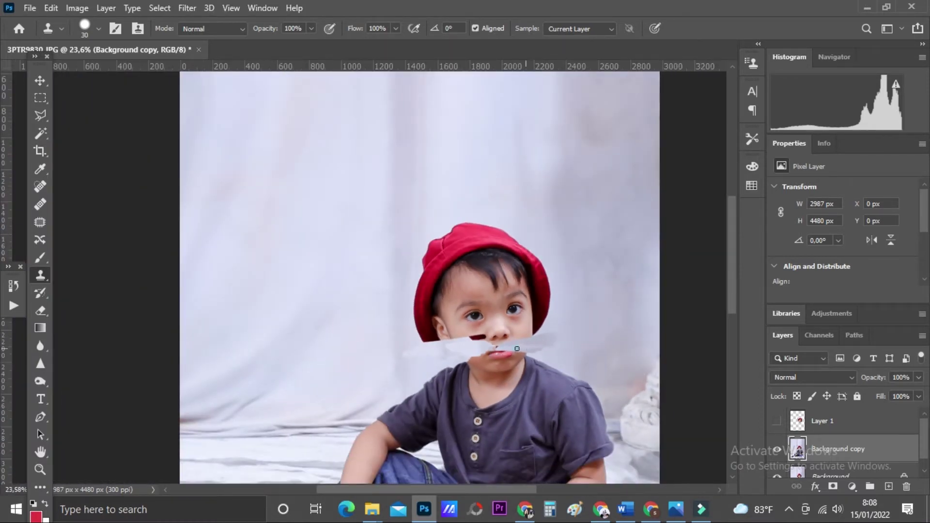
alt+click(658, 330)
mouse_move(533, 352)
mouse_down()
mouse_move(487, 351)
mouse_move(520, 345)
mouse_up()
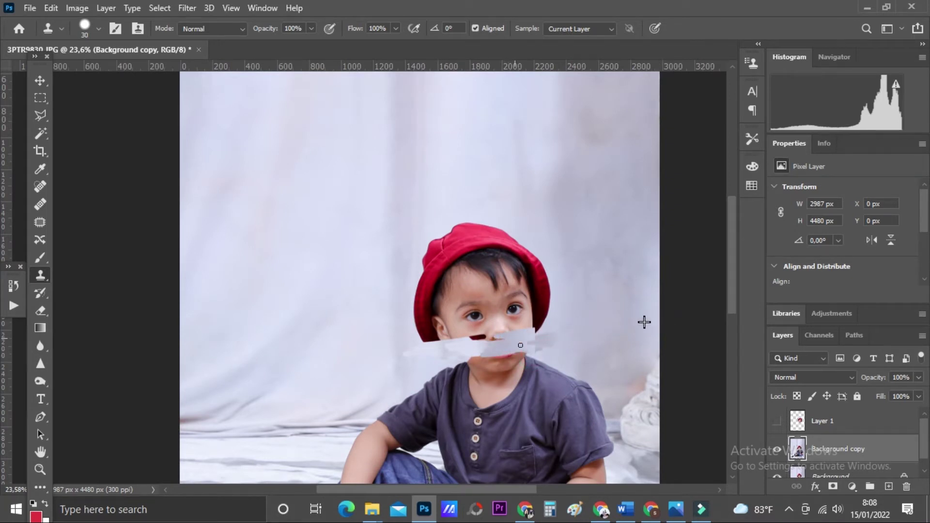
scroll(357, 212, up, 3)
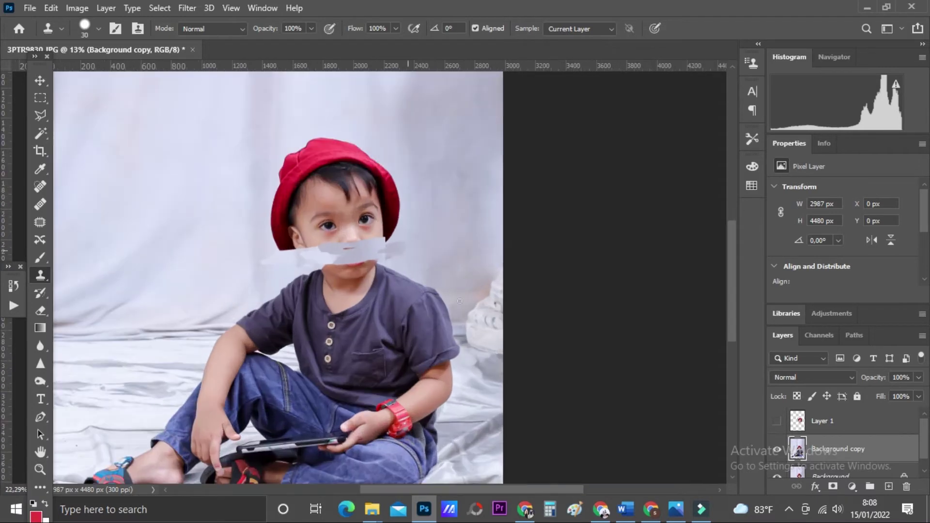
scroll(357, 211, up, 2)
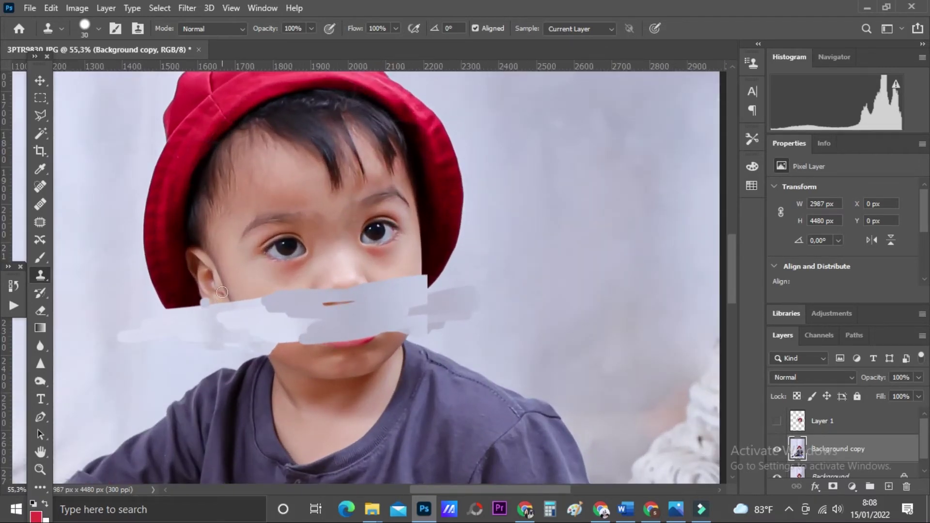
scroll(185, 255, down, 1)
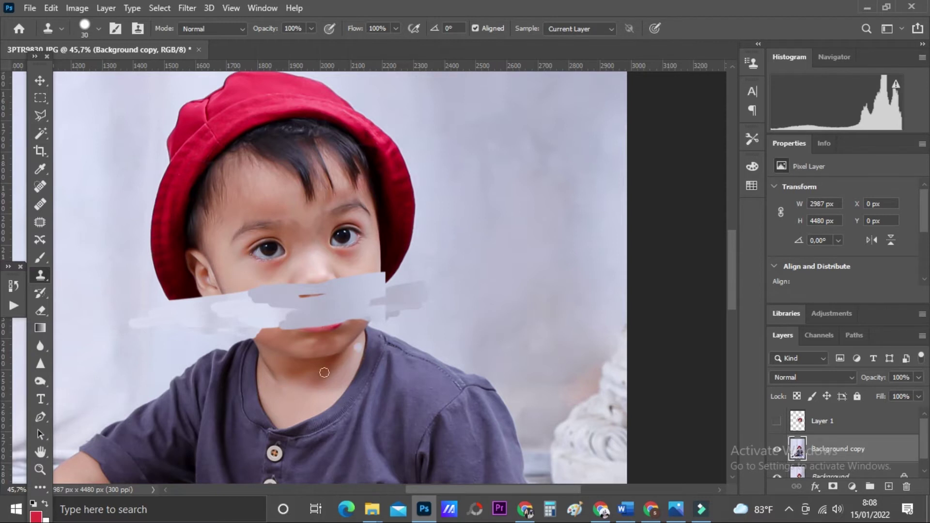
scroll(112, 178, down, 1)
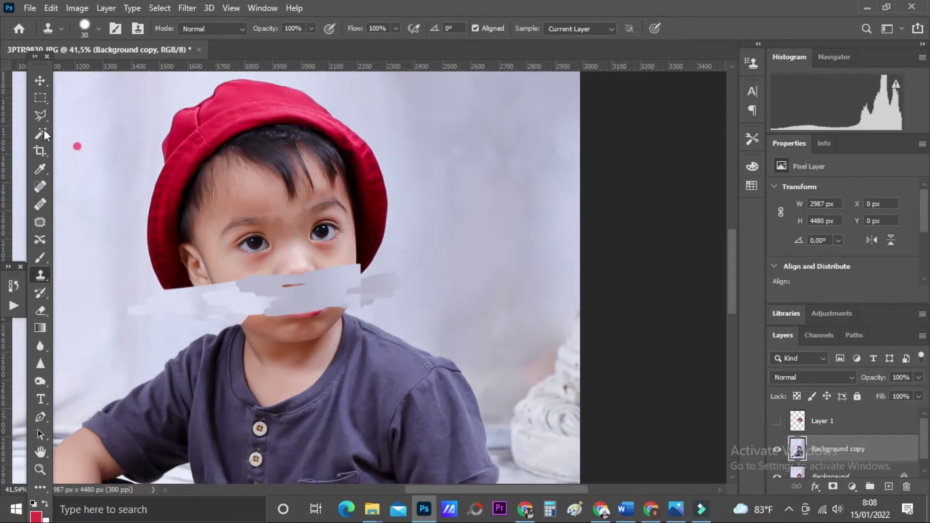
Draw a Polygonal Lasso selection around the child's whole head and hat
click(46, 116)
click(146, 90)
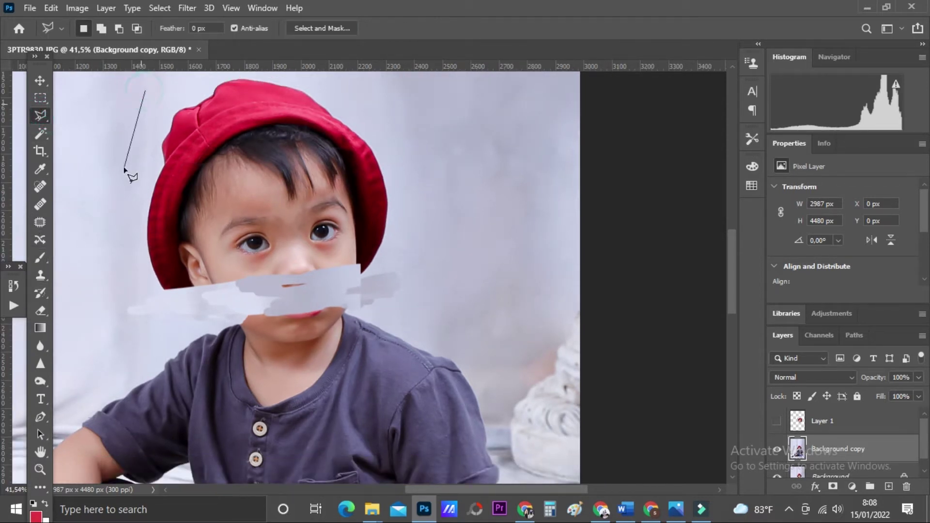
click(124, 167)
click(119, 245)
click(127, 286)
click(150, 300)
click(177, 307)
click(251, 307)
click(390, 295)
click(439, 251)
click(431, 165)
click(393, 108)
click(320, 68)
click(236, 89)
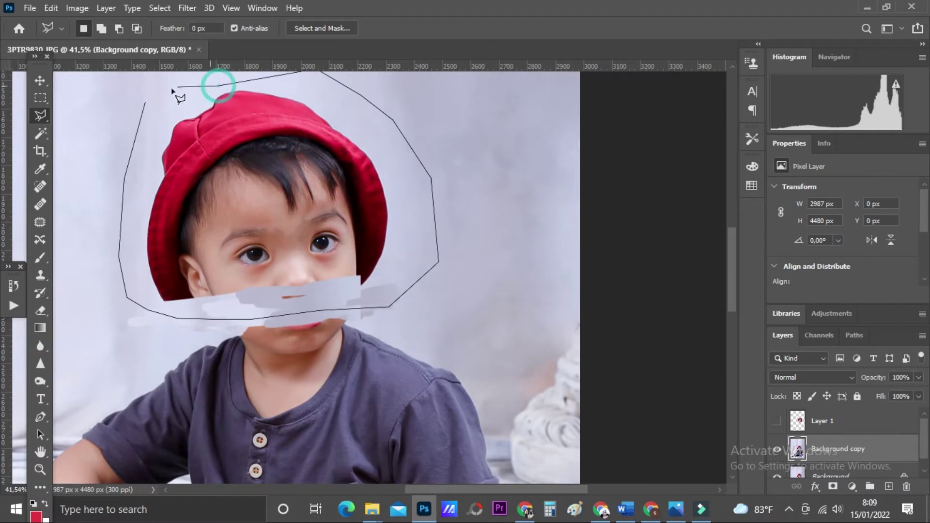
click(144, 104)
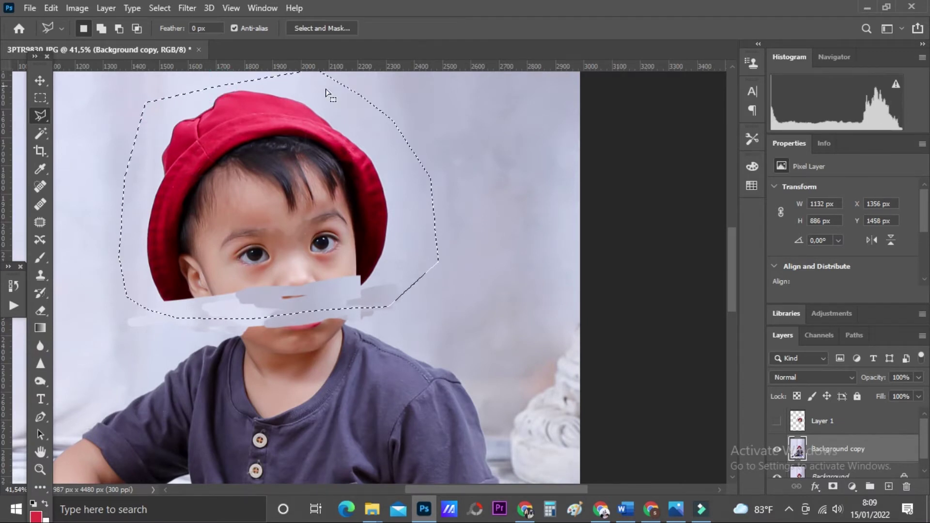
Fill the head selection with Content-Aware contents to replace it with backdrop
right_click(288, 189)
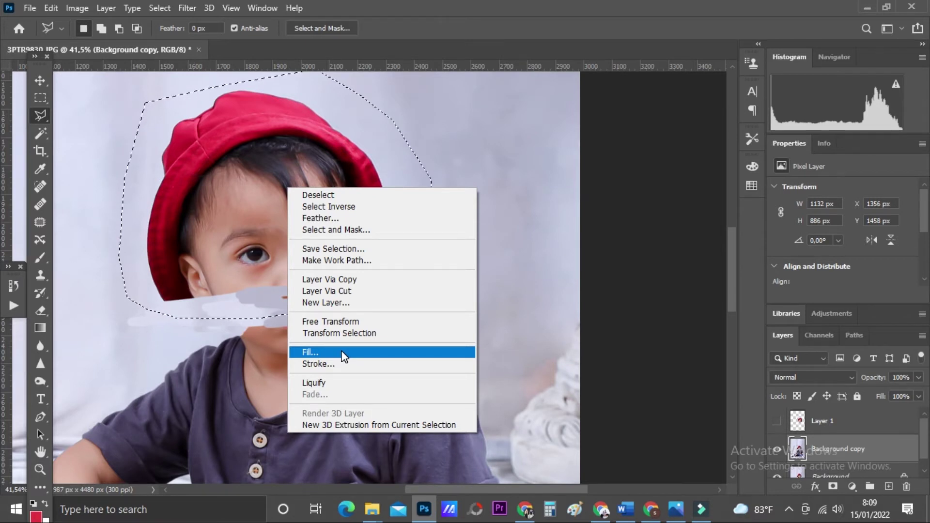
click(342, 352)
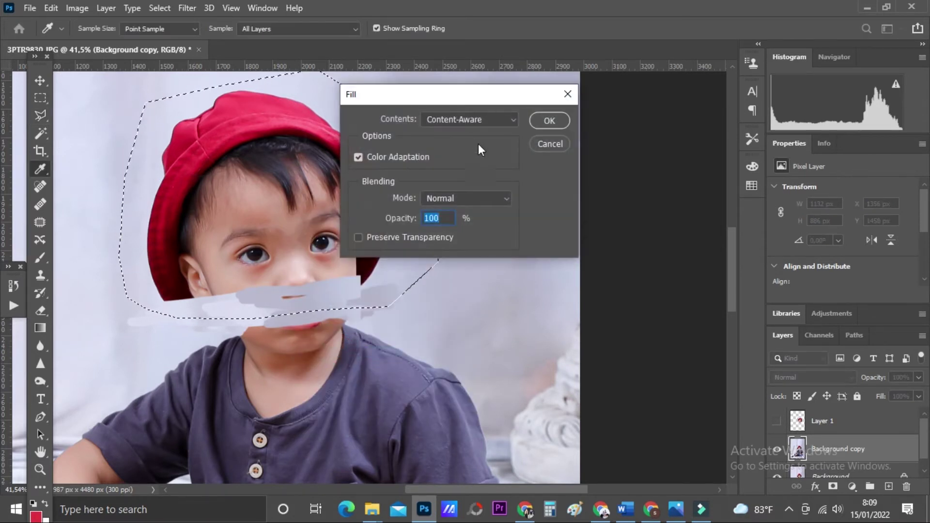
click(480, 120)
click(482, 121)
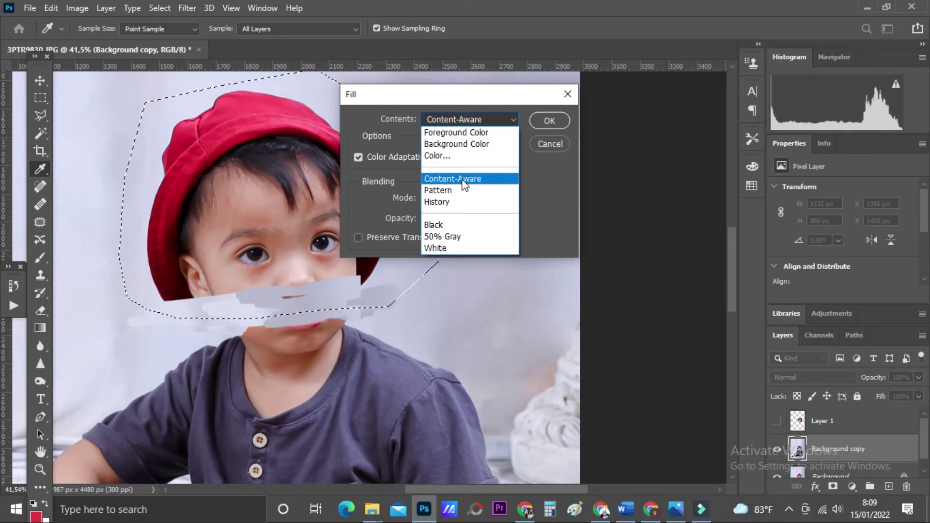
click(458, 182)
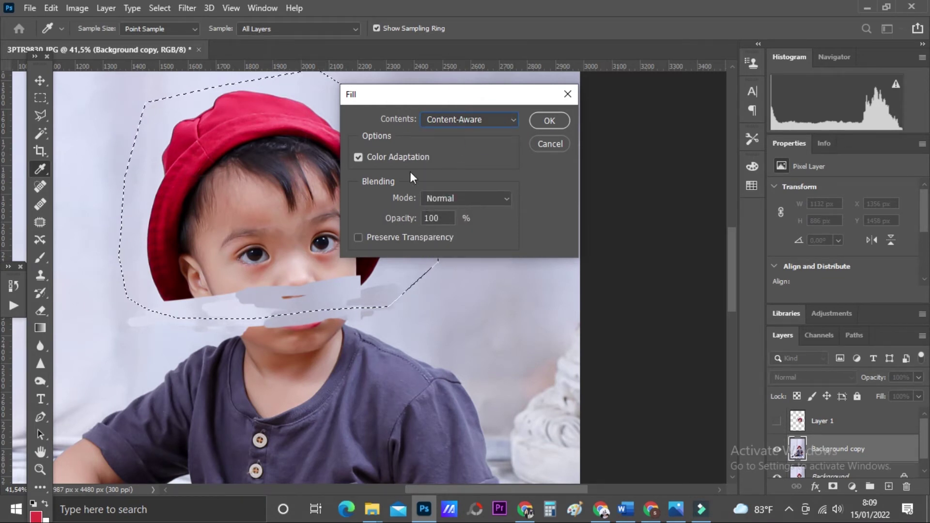
click(557, 126)
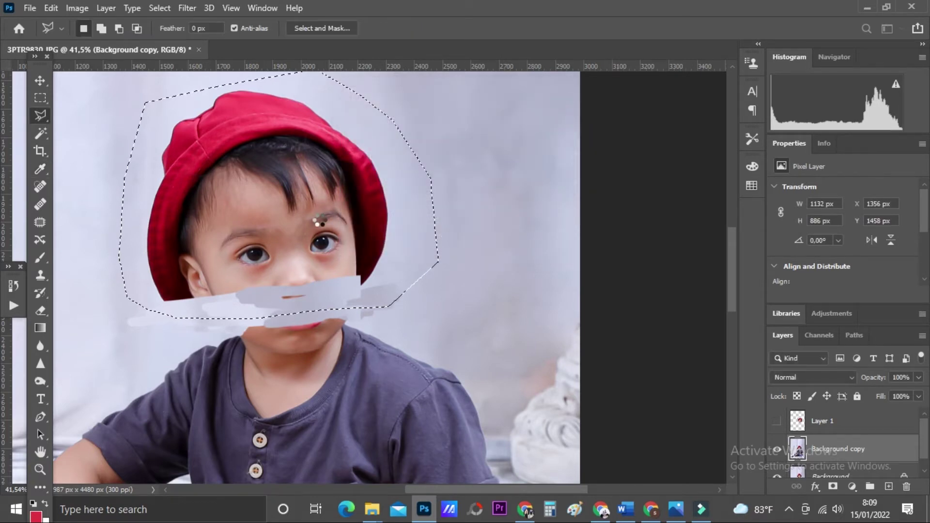
scroll(320, 223, down, 3)
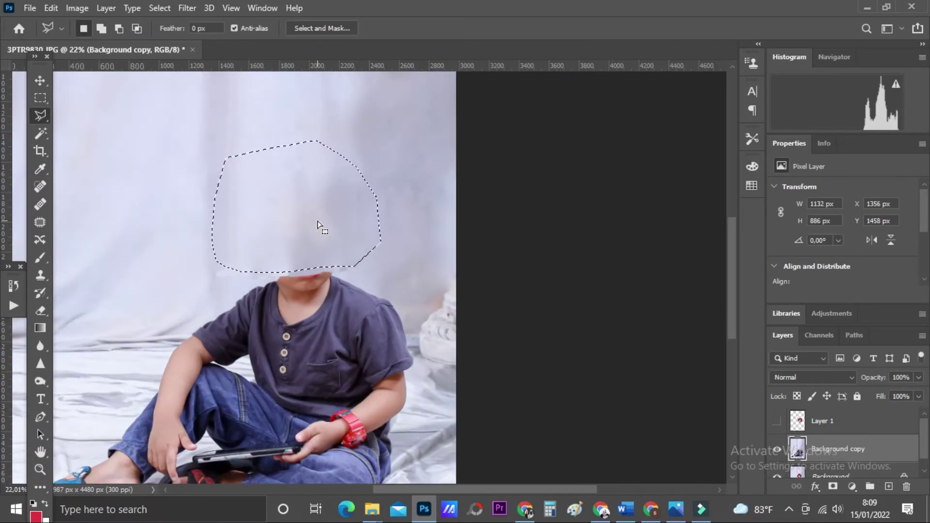
Lasso the pale patch left of the chin and Content-Aware Fill it
click(396, 138)
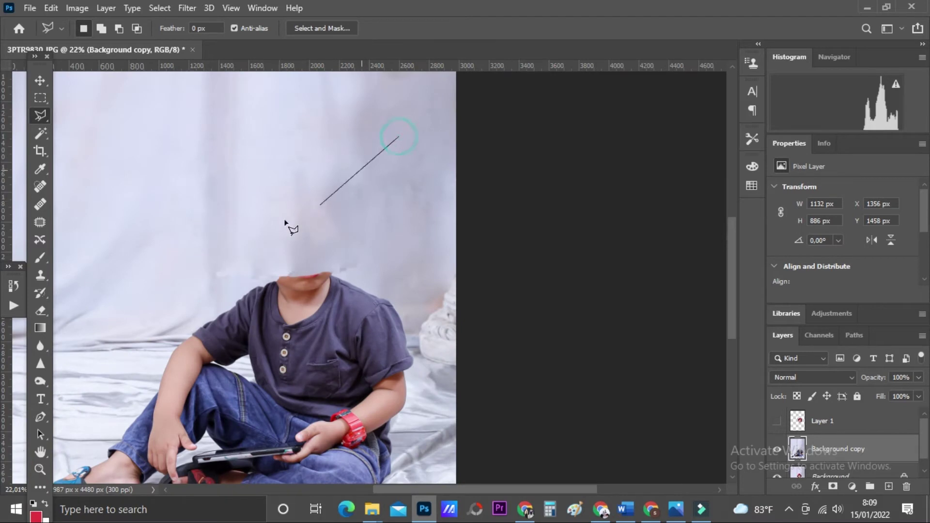
click(344, 186)
scroll(242, 228, up, 3)
click(164, 288)
click(150, 331)
click(249, 338)
click(304, 315)
click(305, 268)
click(166, 289)
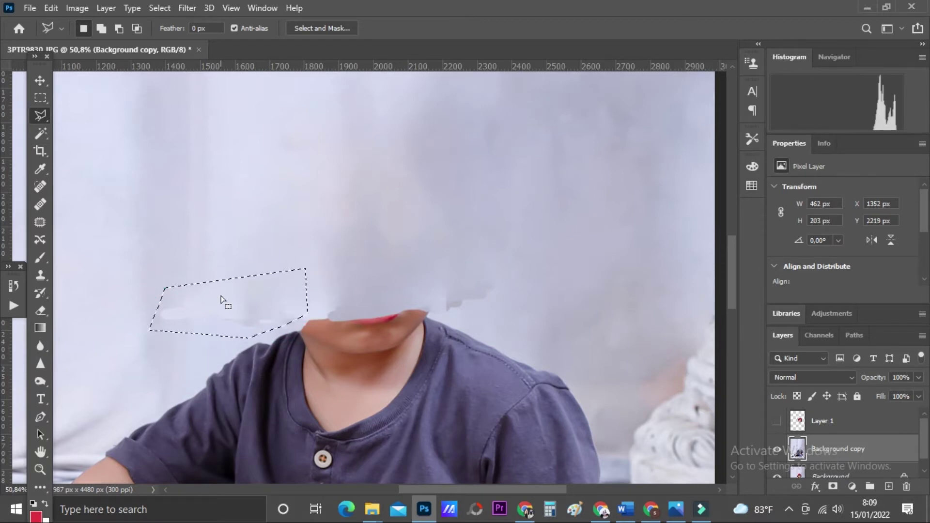
right_click(222, 300)
click(240, 214)
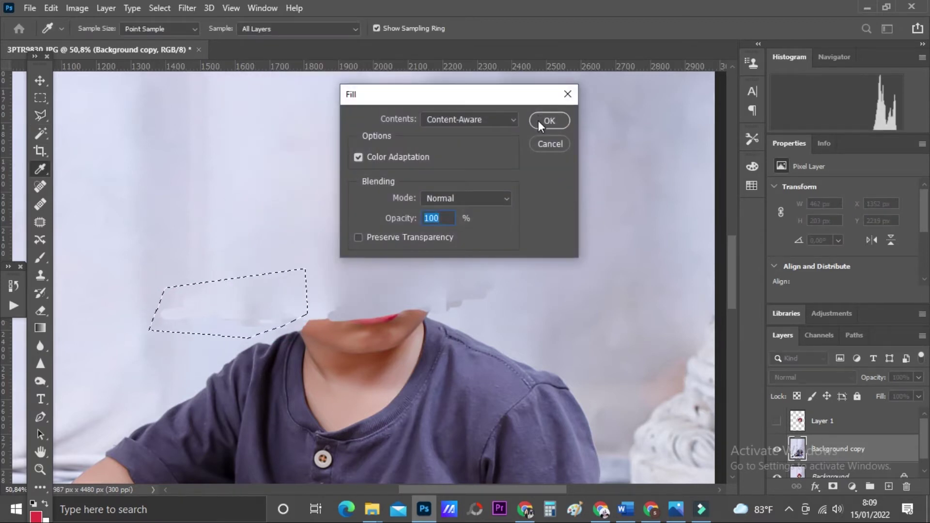
click(539, 121)
Lasso the grey patch right of the chin and Content-Aware Fill it
click(439, 224)
click(405, 257)
click(430, 310)
click(477, 312)
click(519, 287)
click(513, 246)
click(492, 235)
click(442, 221)
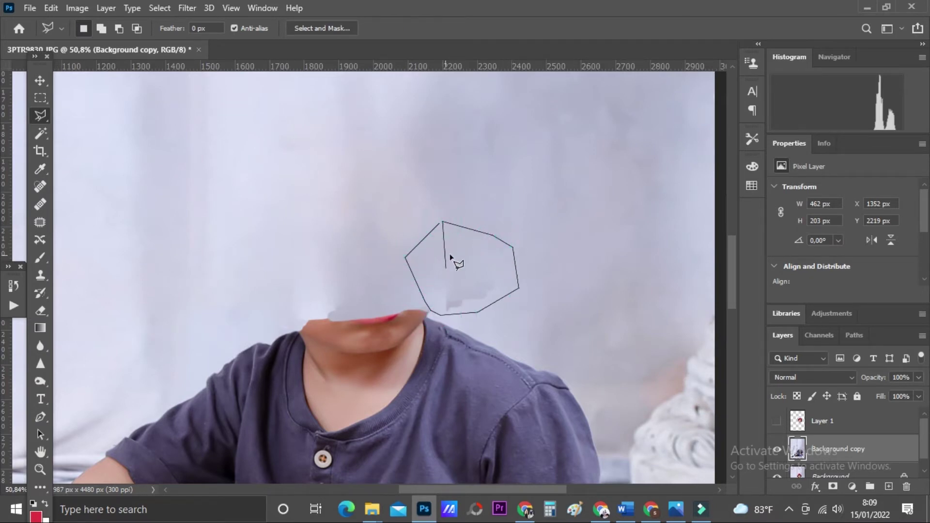
click(438, 222)
right_click(444, 257)
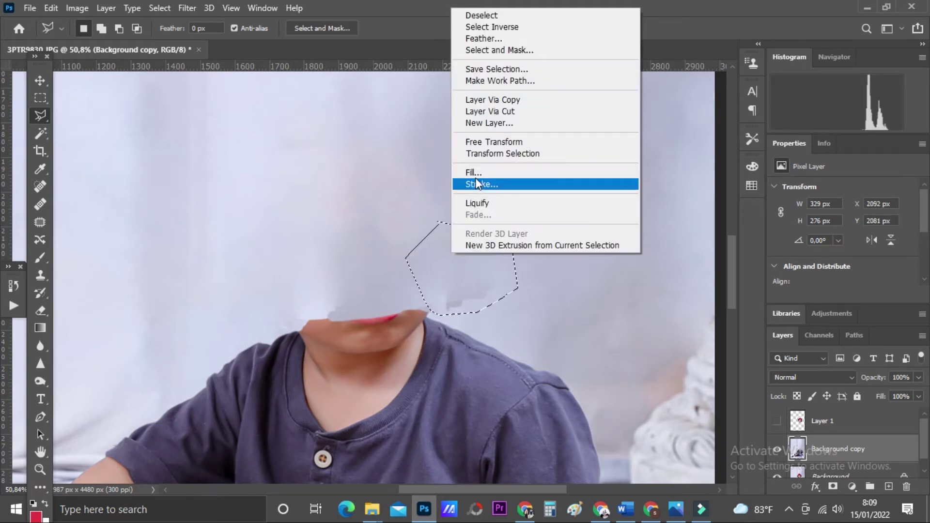
click(475, 176)
click(557, 121)
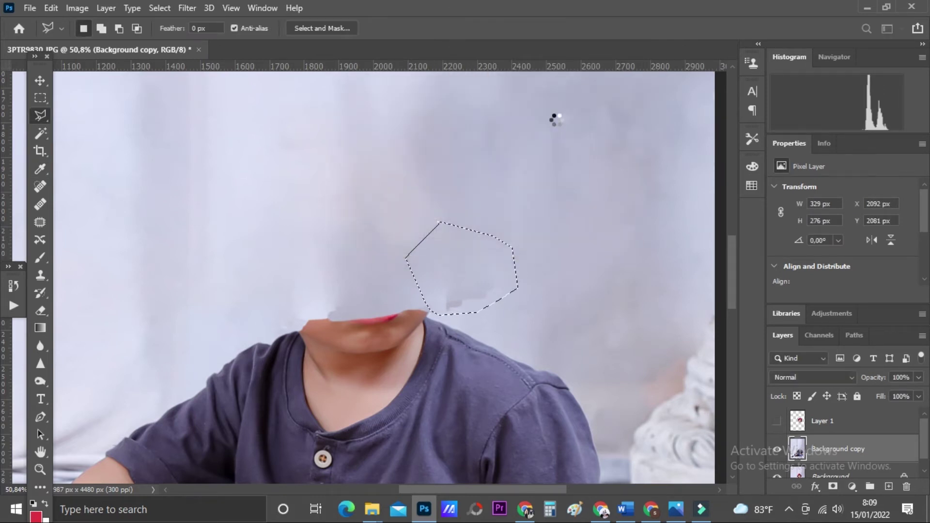
alt+scroll(509, 244, down, 5)
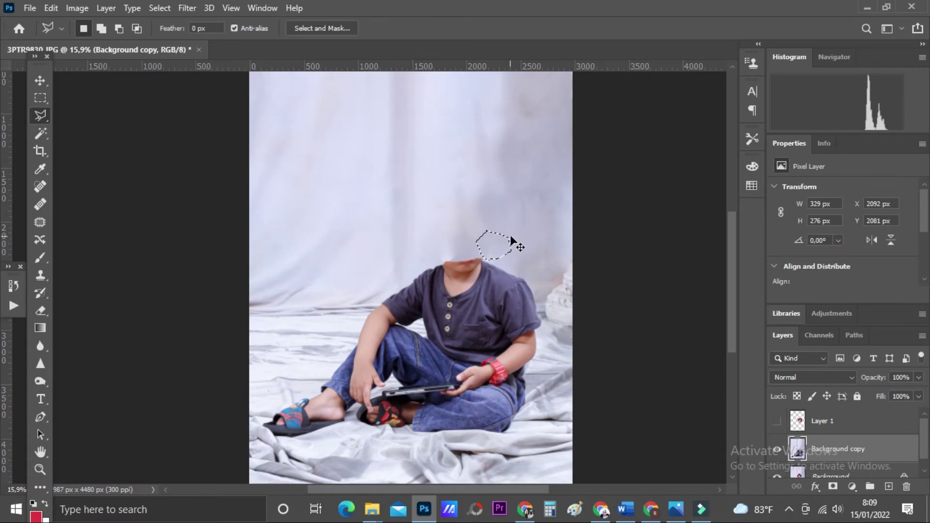
Deselect and make Layer 1 visible to show the mirrored head over the filled background
key(ctrl+d)
scroll(492, 236, up, 3)
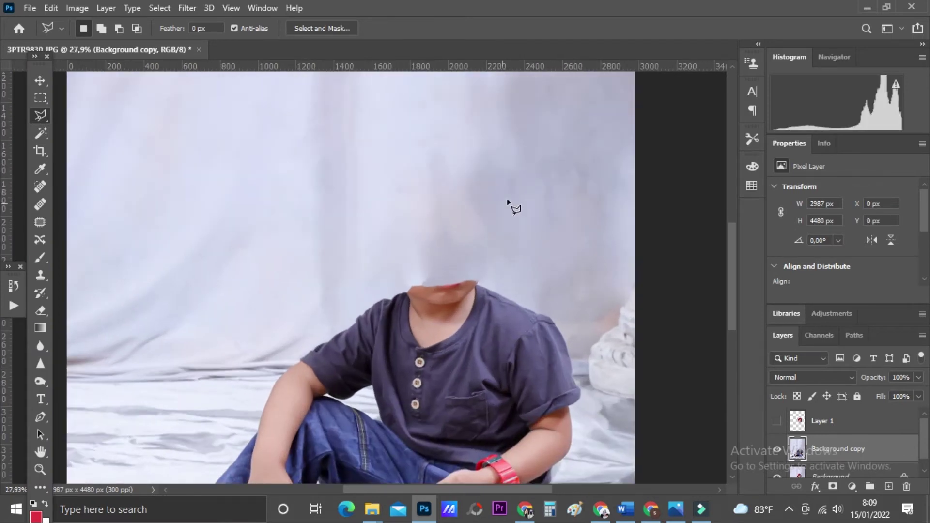
scroll(449, 245, down, 1)
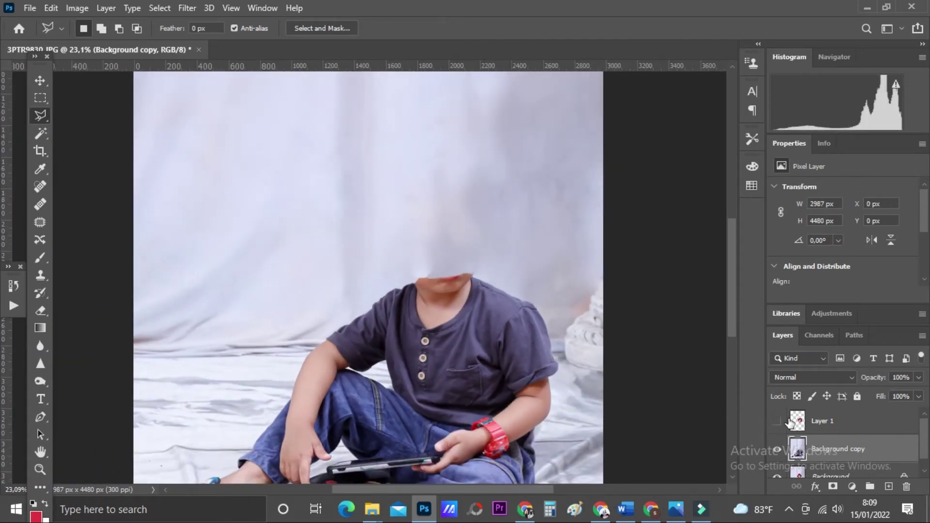
scroll(499, 280, up, 1)
scroll(499, 281, up, 2)
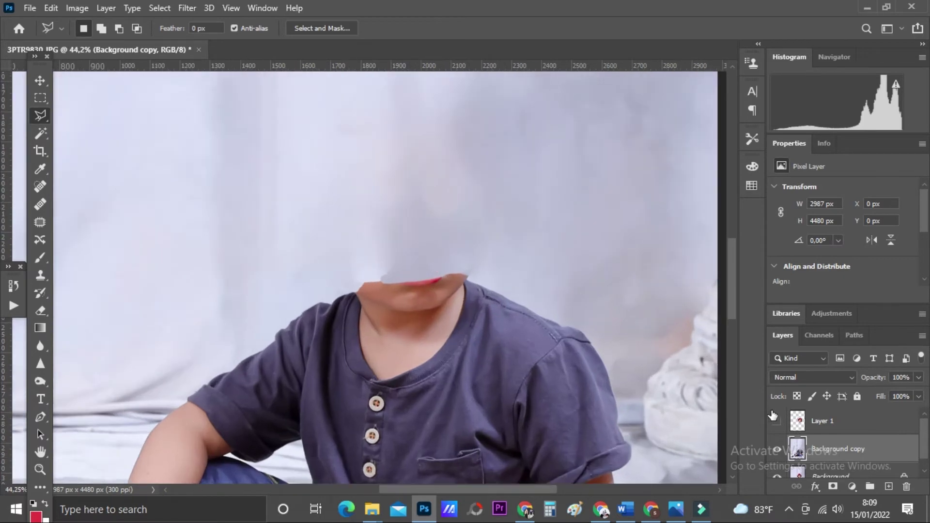
click(777, 421)
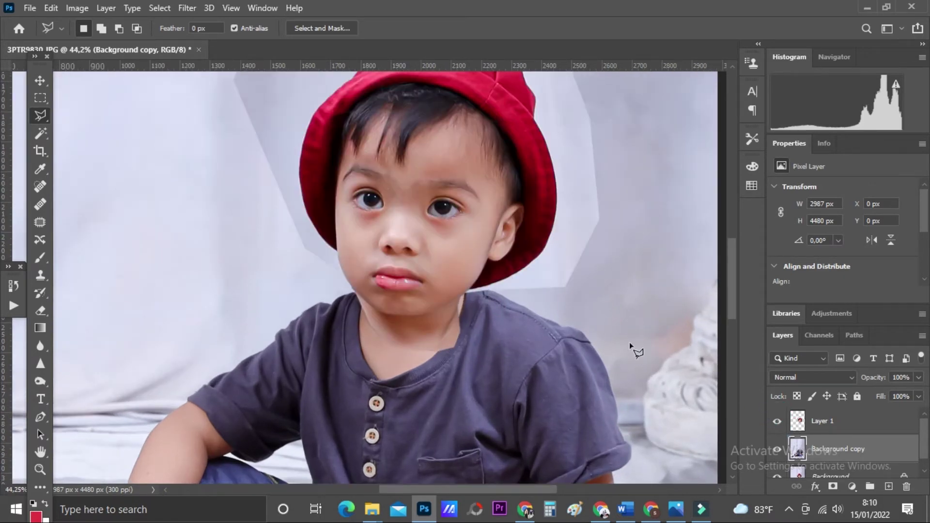
scroll(521, 270, down, 2)
scroll(516, 267, down, 1)
scroll(517, 267, up, 1)
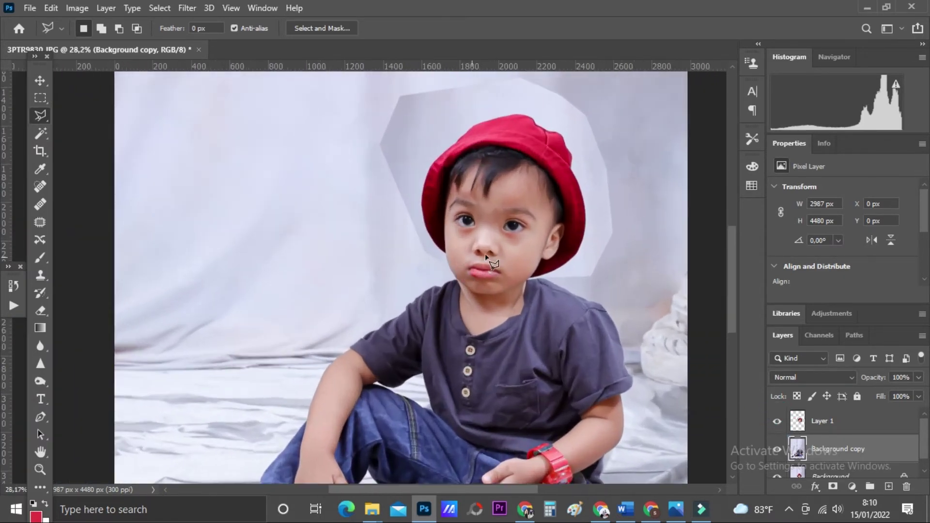
scroll(533, 243, up, 2)
scroll(629, 179, up, 1)
scroll(545, 211, down, 2)
scroll(548, 201, down, 1)
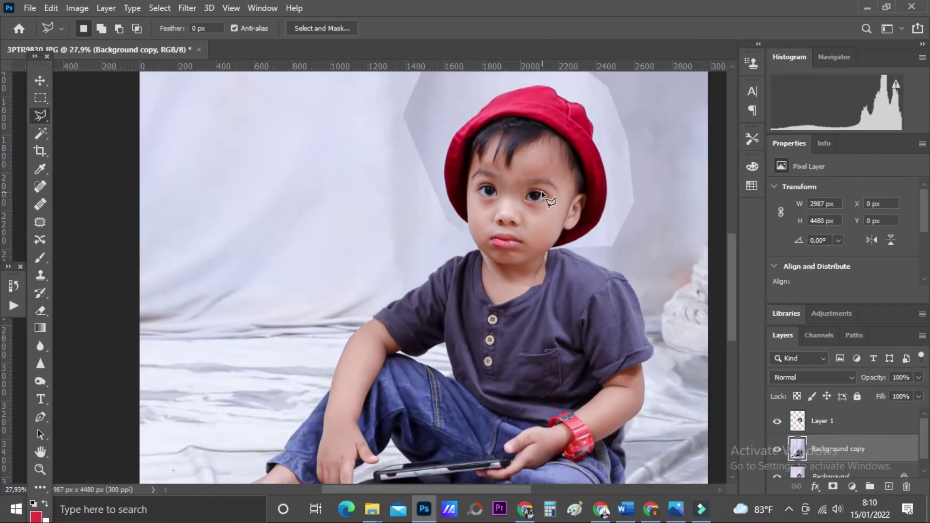
scroll(550, 198, down, 1)
scroll(552, 194, down, 1)
scroll(552, 194, up, 2)
scroll(551, 199, up, 1)
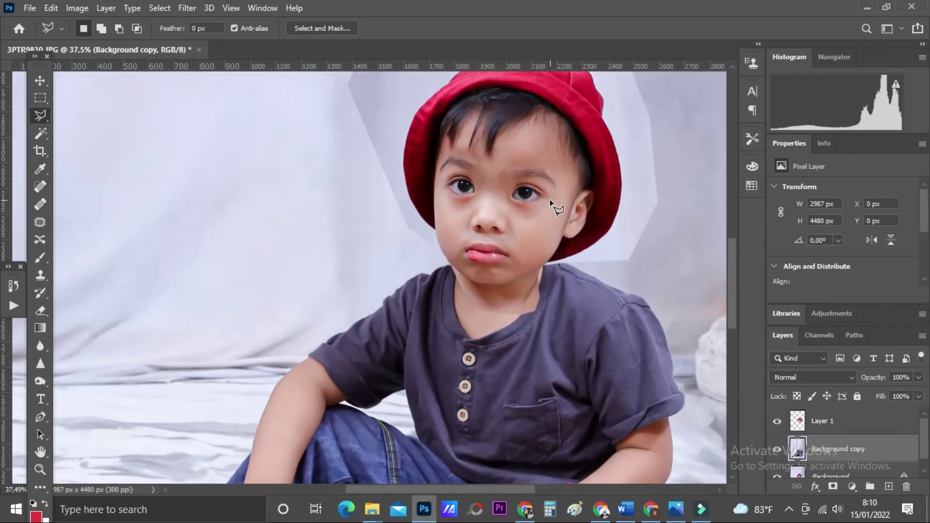
scroll(486, 284, up, 2)
scroll(490, 289, up, 1)
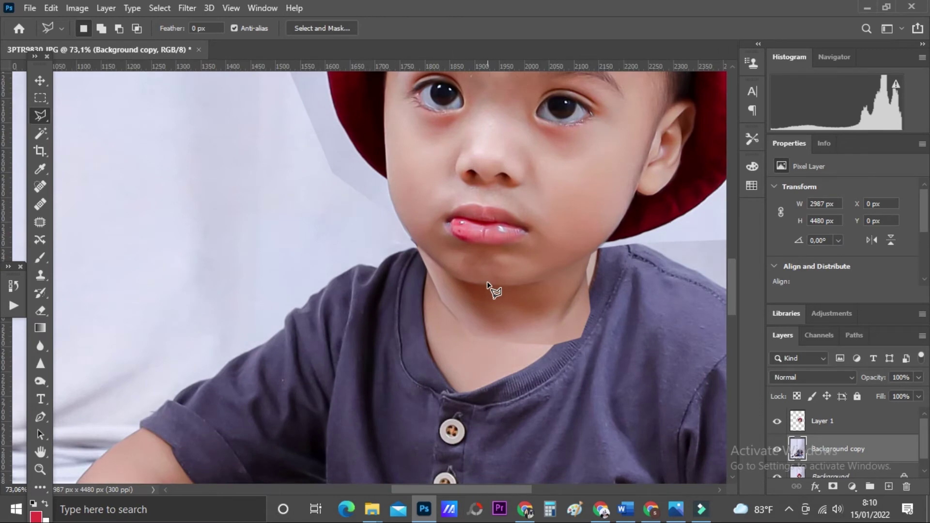
scroll(492, 276, down, 2)
scroll(582, 264, down, 1)
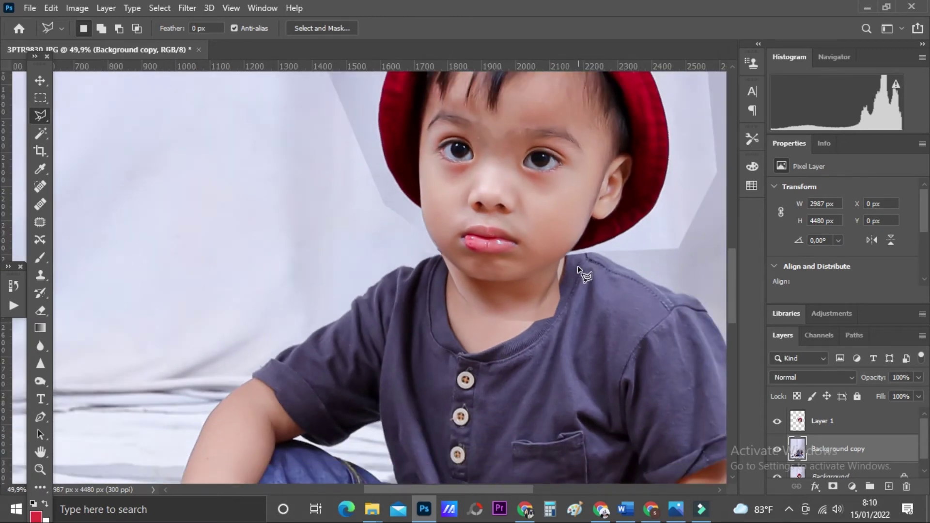
Nudge Layer 1 with the Move tool 1 px right and back, then add a layer mask
key(v)
click(853, 423)
scroll(584, 257, down, 2)
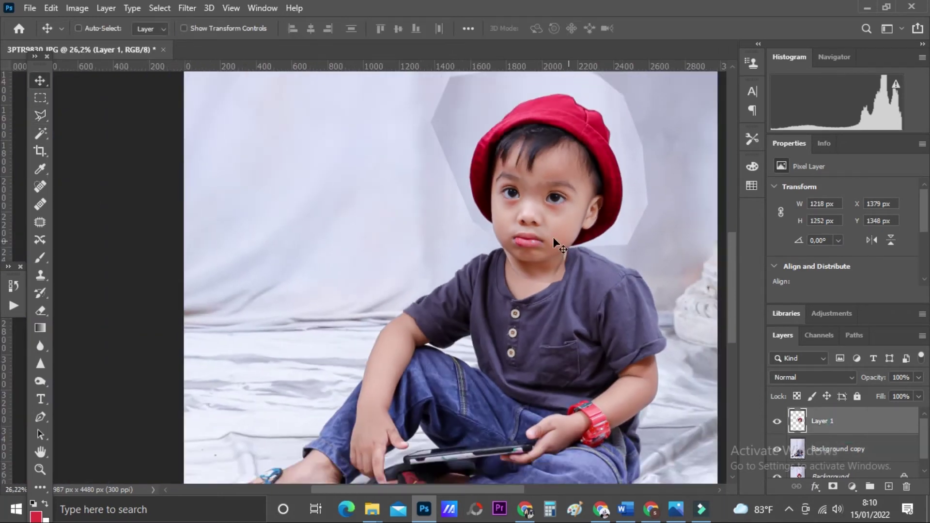
scroll(555, 203, up, 2)
key(Right)
key(Right)
key(Right)
key(Right)
key(Right)
key(Right)
key(Right)
key(Left)
key(Left)
key(Left)
key(Left)
key(Left)
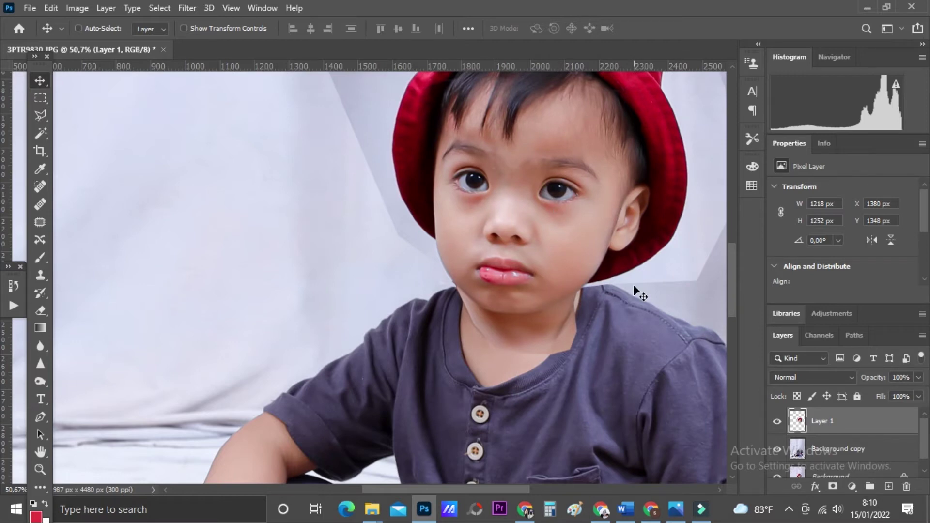
scroll(632, 284, down, 2)
scroll(621, 290, down, 2)
scroll(606, 296, down, 2)
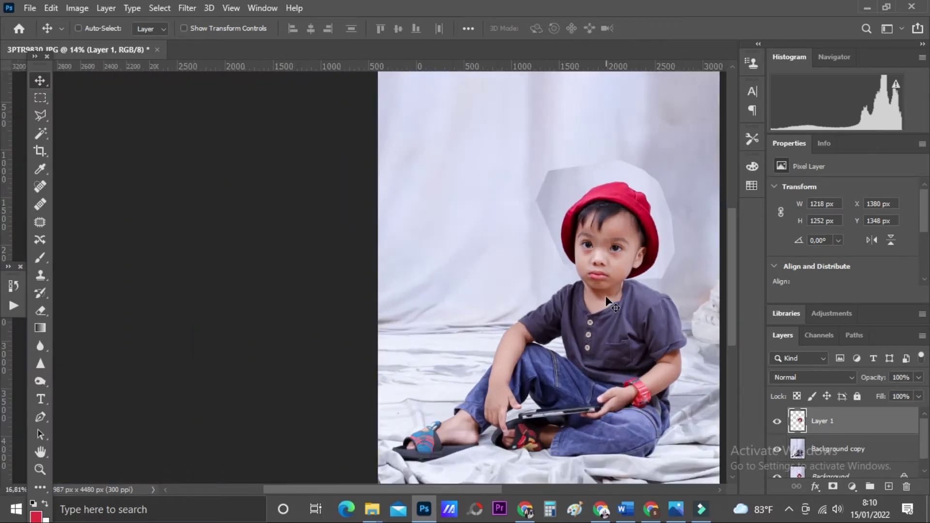
scroll(605, 296, up, 3)
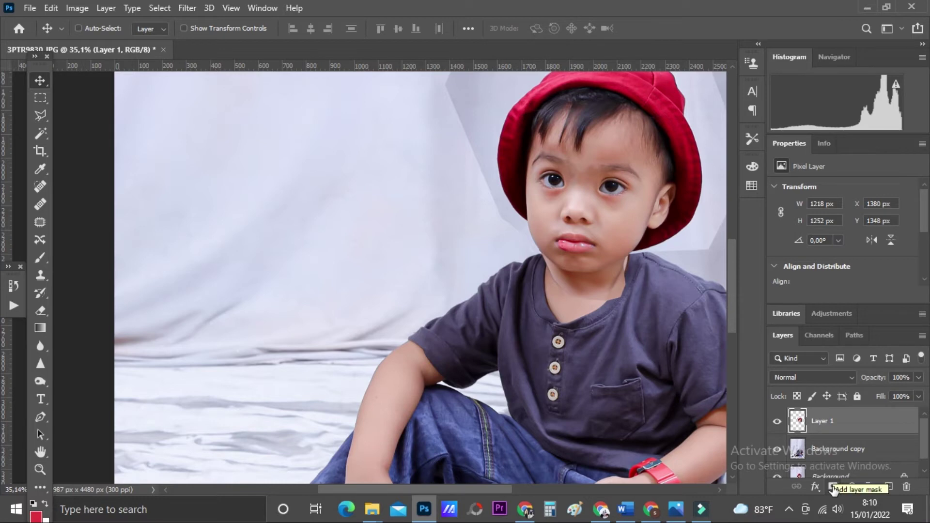
click(833, 487)
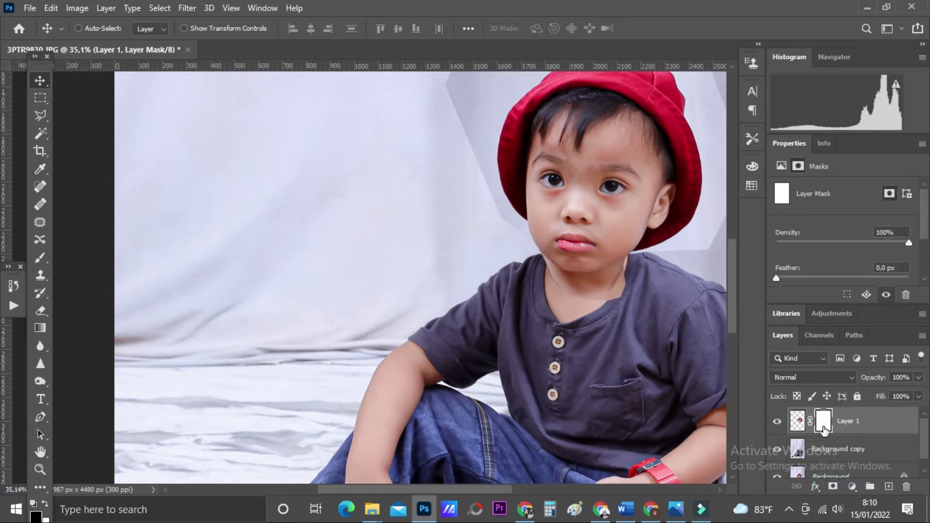
Paint out the neck's hard-edged skin patch with an 80 px brush, then set opacity to 42%
scroll(627, 298, up, 2)
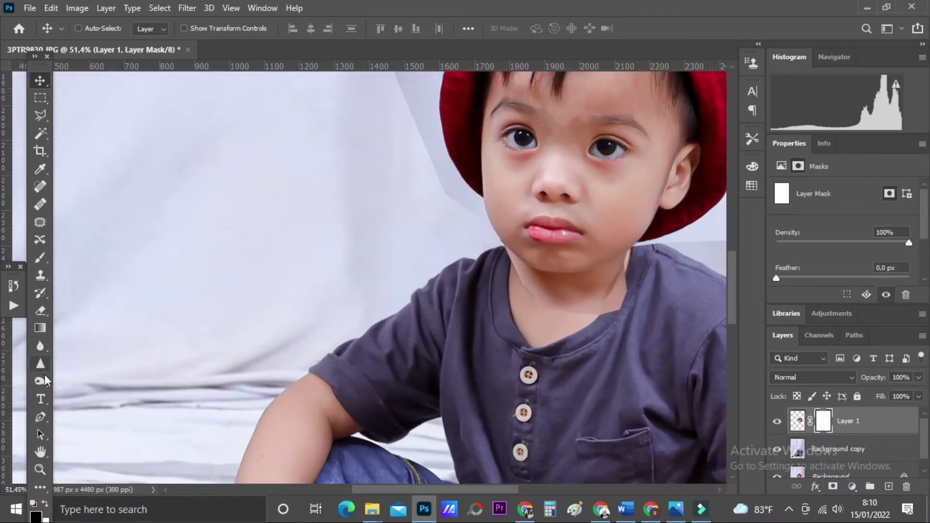
click(41, 257)
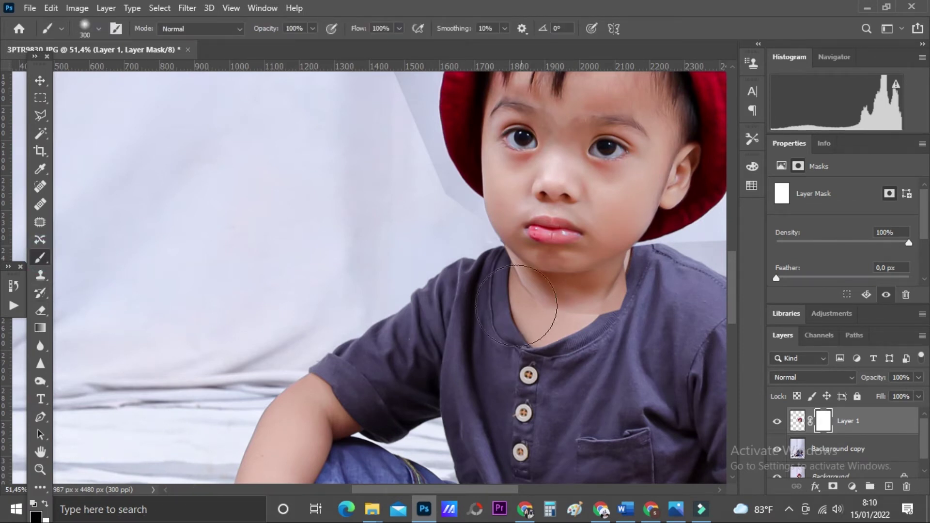
key(bracketleft)
key(bracketleft)
key(bracketleft)
scroll(525, 303, up, 1)
scroll(525, 304, up, 1)
key(bracketleft)
key(bracketleft)
key(bracketleft)
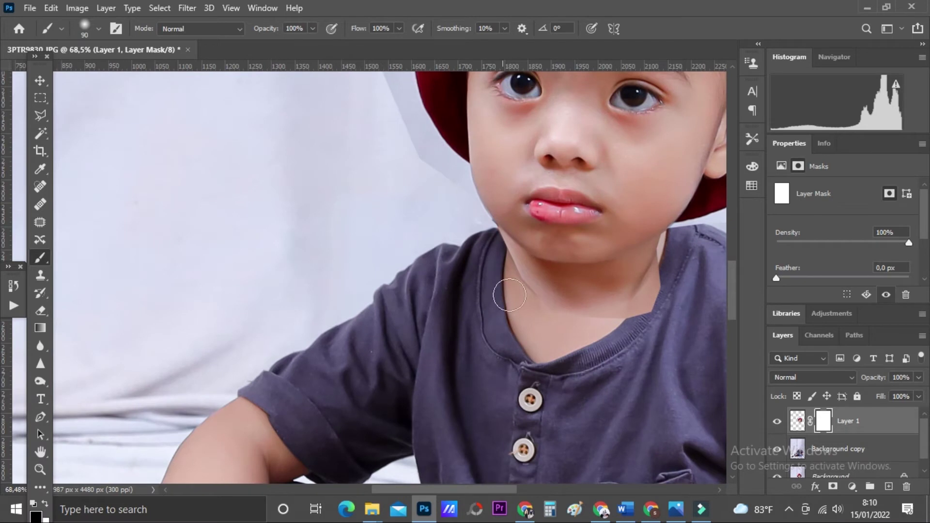
scroll(511, 294, up, 2)
key(bracketright)
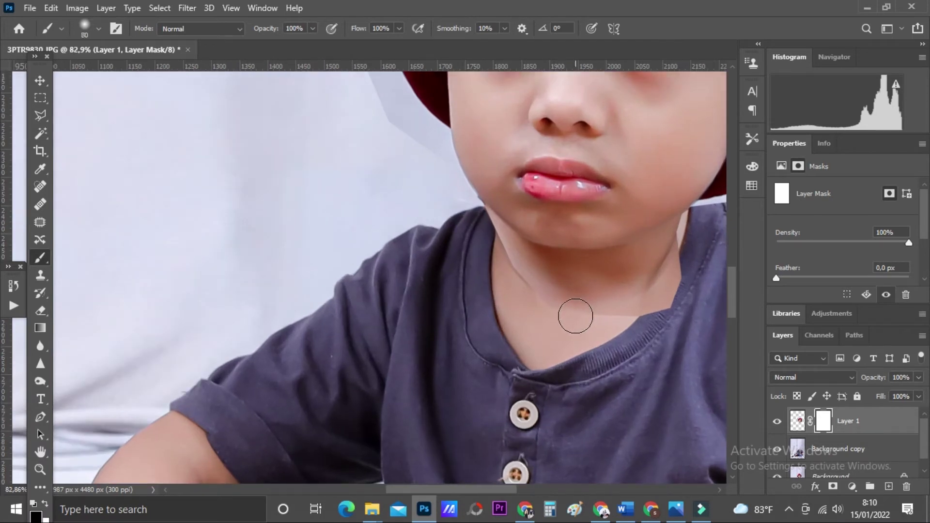
mouse_move(577, 313)
mouse_down()
mouse_move(660, 320)
mouse_move(690, 253)
mouse_up()
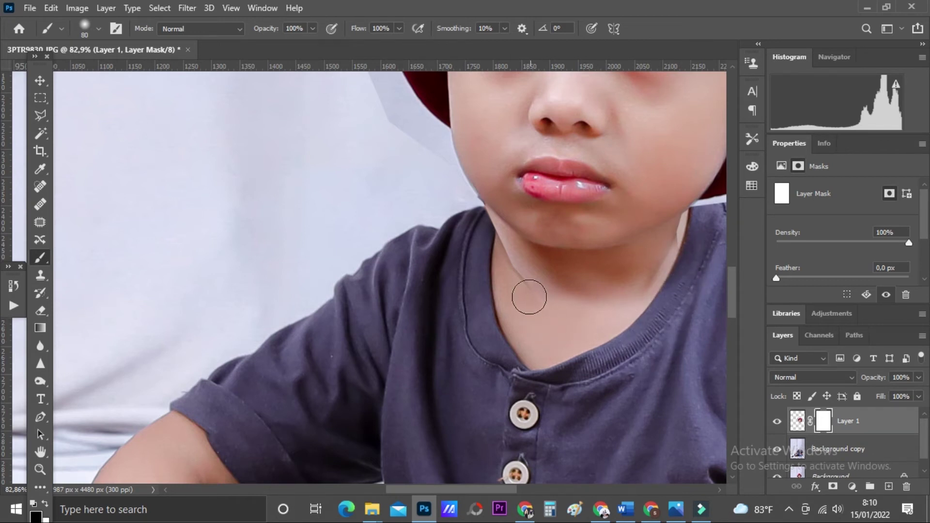
drag(502, 271, 492, 239)
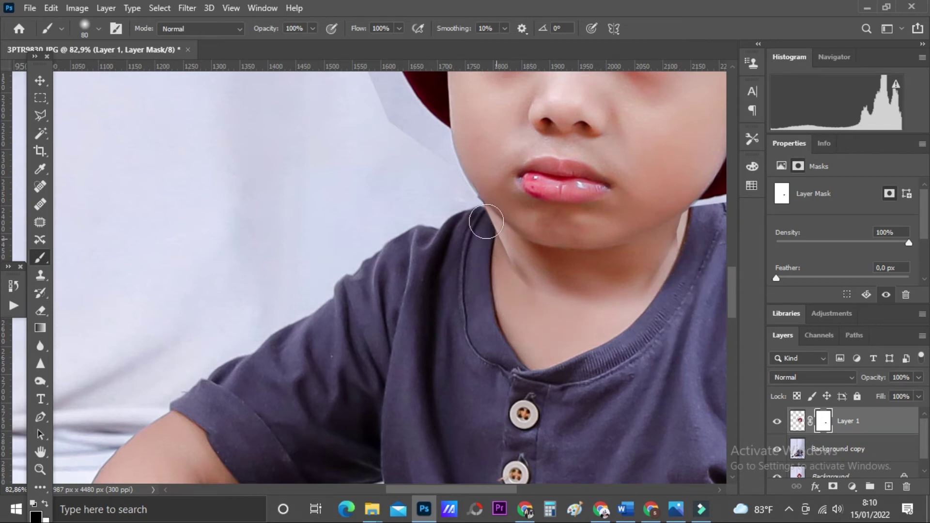
drag(314, 28, 278, 45)
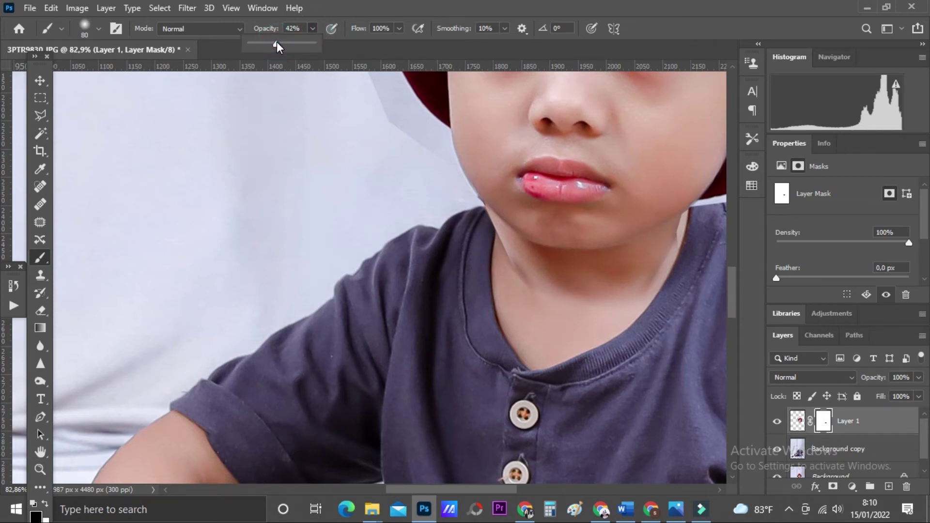
Soften Layer 1's mask along the collar edge with a 35 px brush
scroll(482, 223, up, 3)
key(bracketleft)
key(bracketleft)
key(bracketleft)
key(bracketleft)
key(bracketleft)
key(bracketleft)
key(bracketleft)
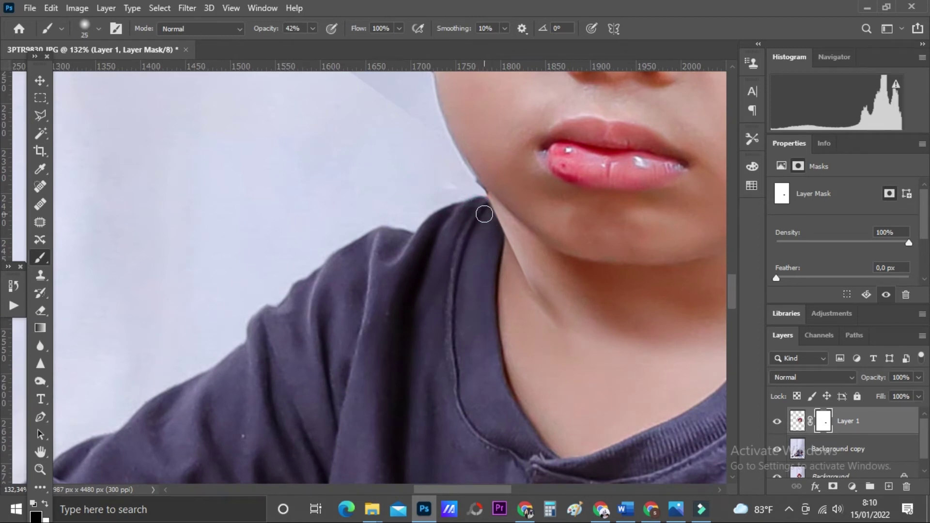
drag(484, 204, 486, 206)
click(489, 215)
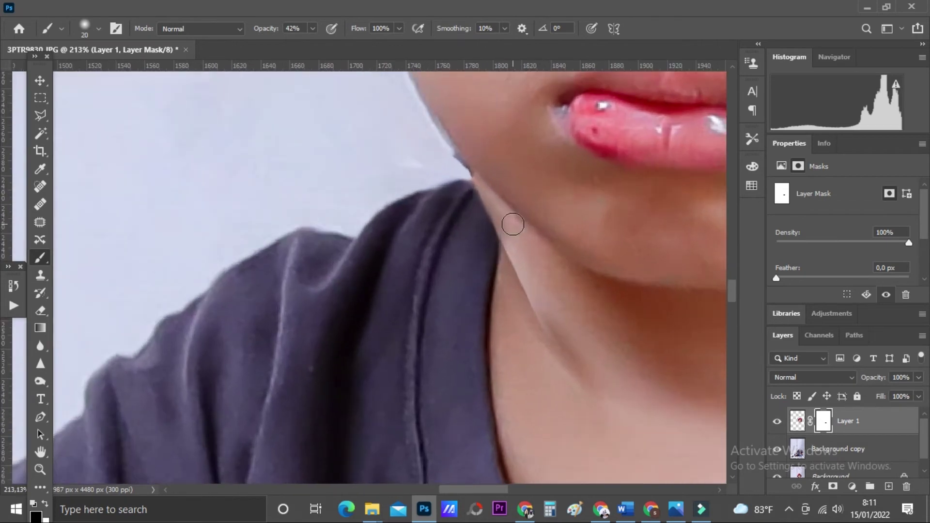
alt+scroll(489, 215, up, 3)
drag(477, 195, 571, 397)
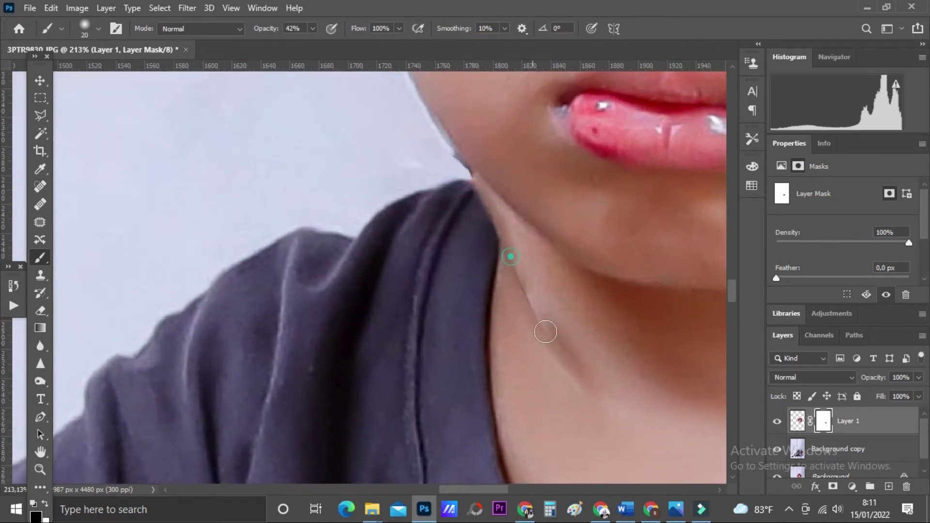
alt+scroll(578, 357, down, 3)
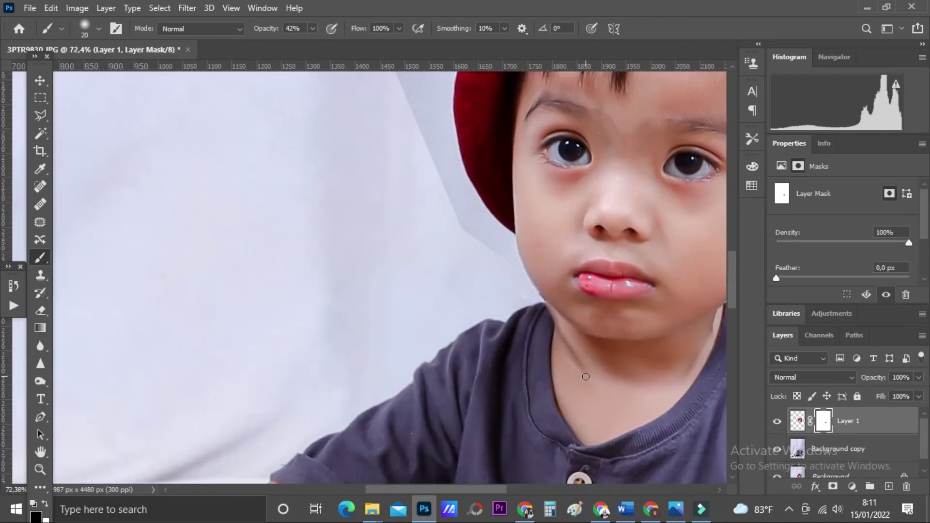
alt+scroll(588, 378, up, 2)
alt+scroll(592, 380, up, 1)
Blend the mask along the neck and neck-to-collar edges with a 60 px brush
key(bracketright)
key(bracketright)
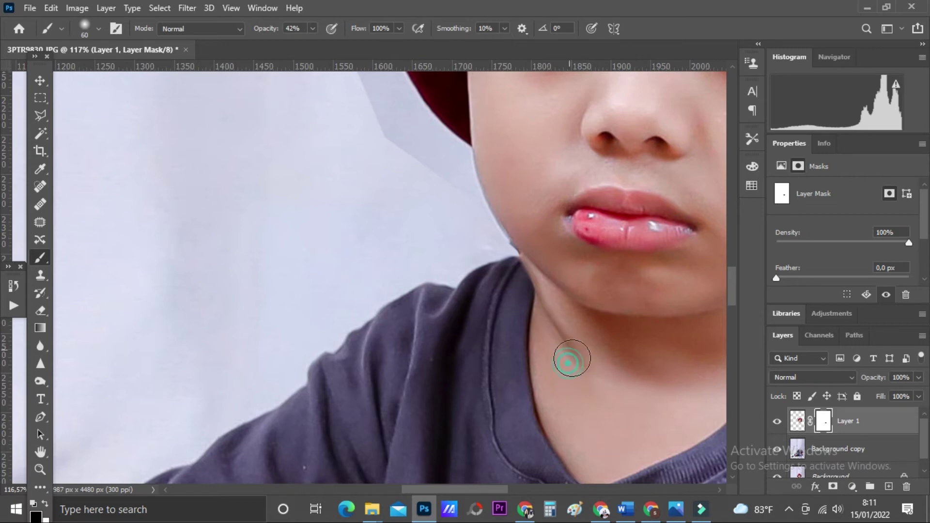
drag(556, 344, 621, 376)
scroll(669, 367, down, 2)
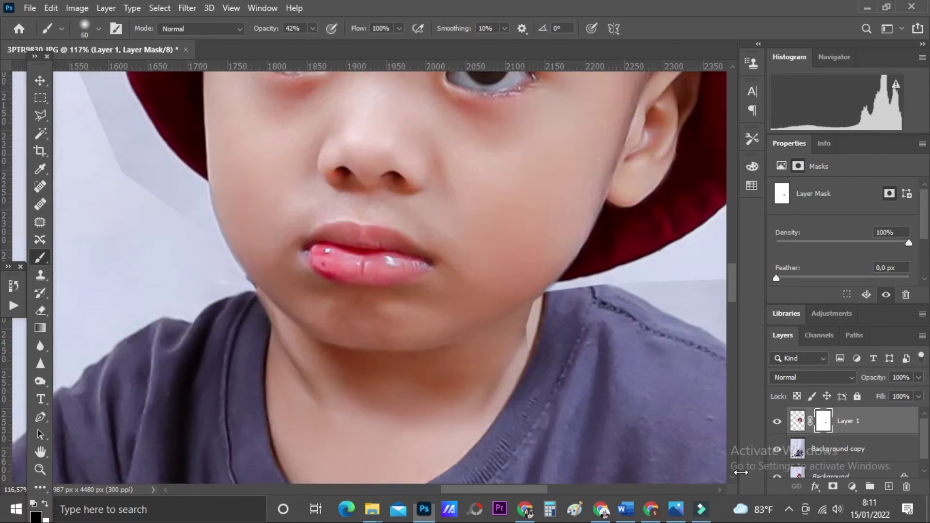
scroll(528, 359, up, 3)
drag(530, 357, 508, 368)
drag(531, 325, 522, 346)
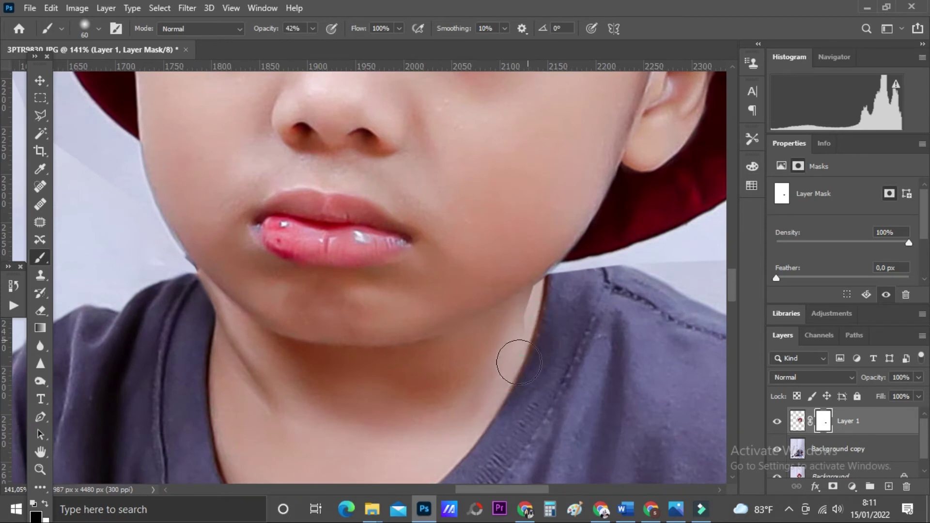
drag(483, 394, 557, 329)
scroll(538, 334, up, 2)
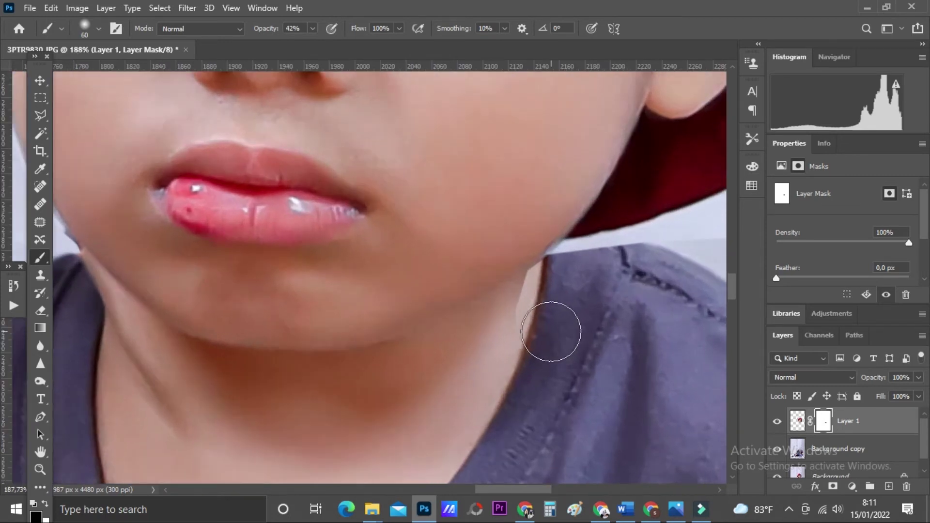
scroll(551, 327, up, 1)
scroll(548, 307, up, 1)
click(543, 259)
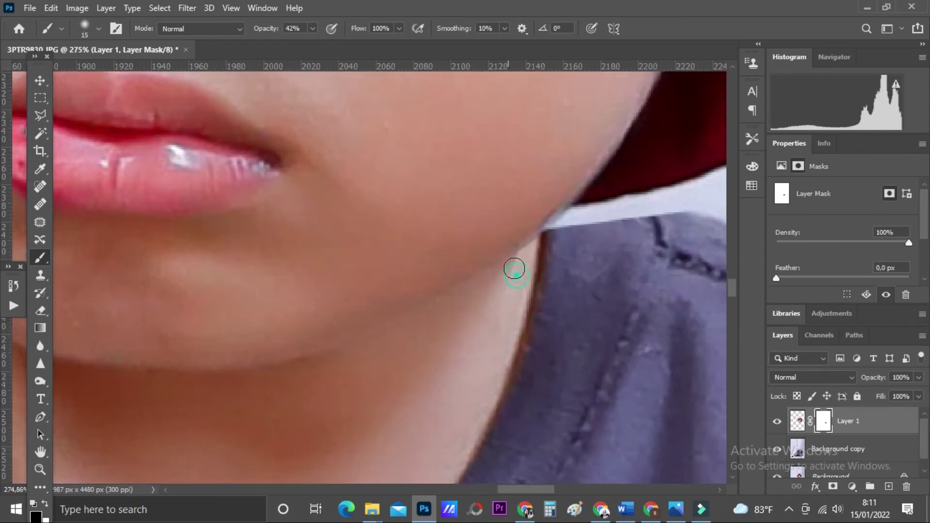
mouse_move(540, 237)
mouse_down()
mouse_move(532, 255)
mouse_move(550, 225)
mouse_up()
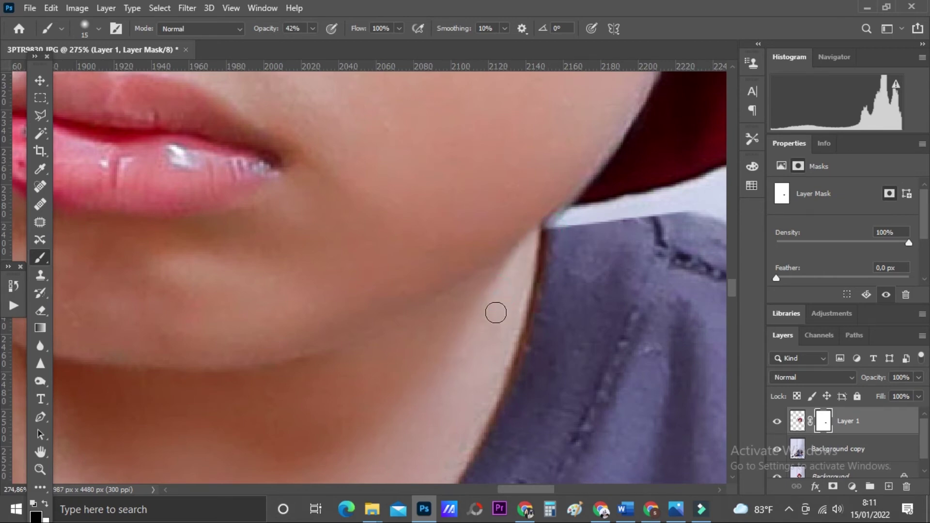
Toggle Layer 1's visibility to compare the blend, then target the layer's pixels instead of its mask
scroll(496, 312, down, 5)
scroll(489, 339, down, 2)
scroll(487, 355, down, 1)
scroll(487, 356, down, 1)
scroll(450, 370, down, 1)
scroll(450, 370, down, 2)
scroll(468, 370, down, 1)
scroll(349, 307, up, 1)
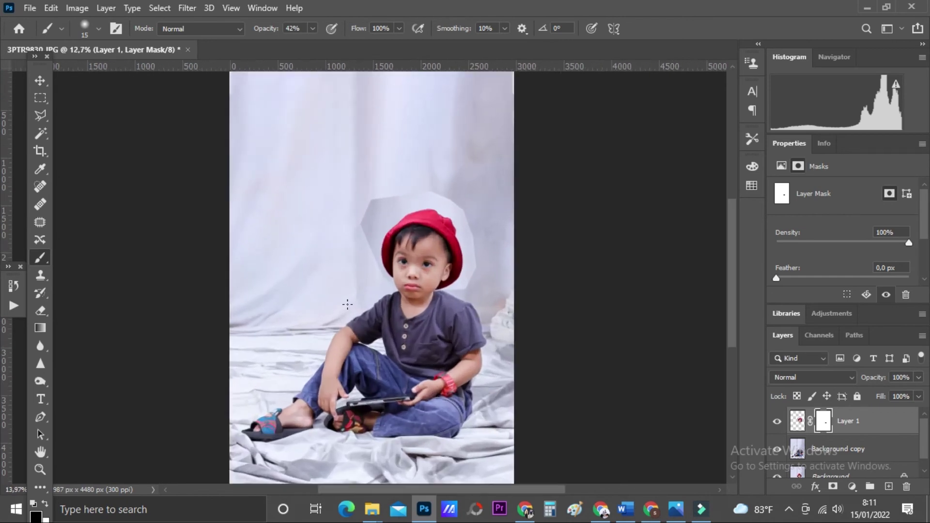
scroll(427, 291, up, 4)
scroll(434, 288, up, 3)
scroll(434, 289, up, 2)
scroll(449, 189, down, 1)
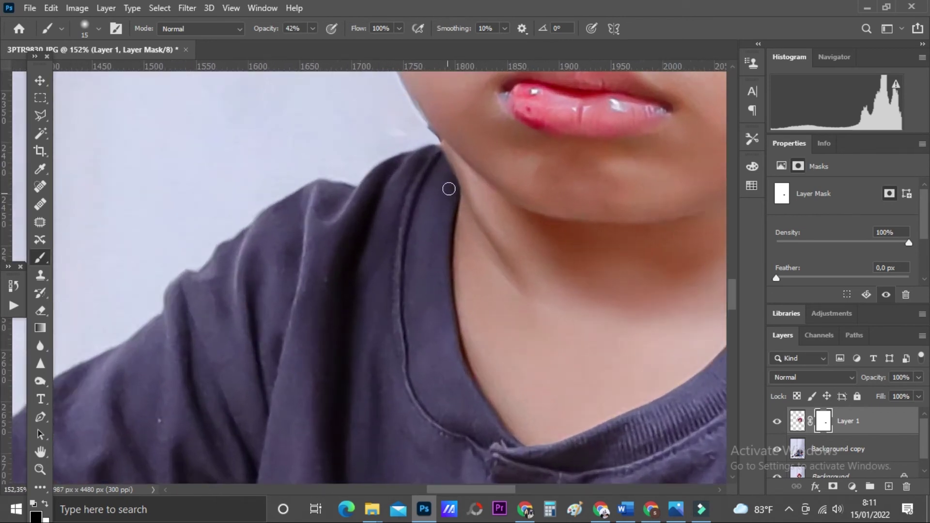
scroll(449, 187, up, 1)
scroll(448, 188, down, 2)
scroll(468, 215, down, 1)
scroll(468, 215, down, 2)
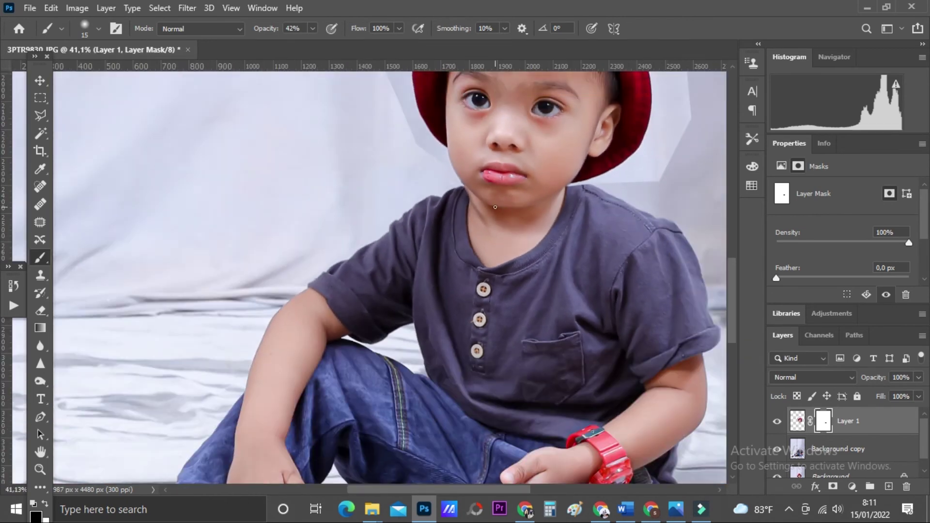
scroll(495, 207, up, 1)
scroll(451, 189, up, 1)
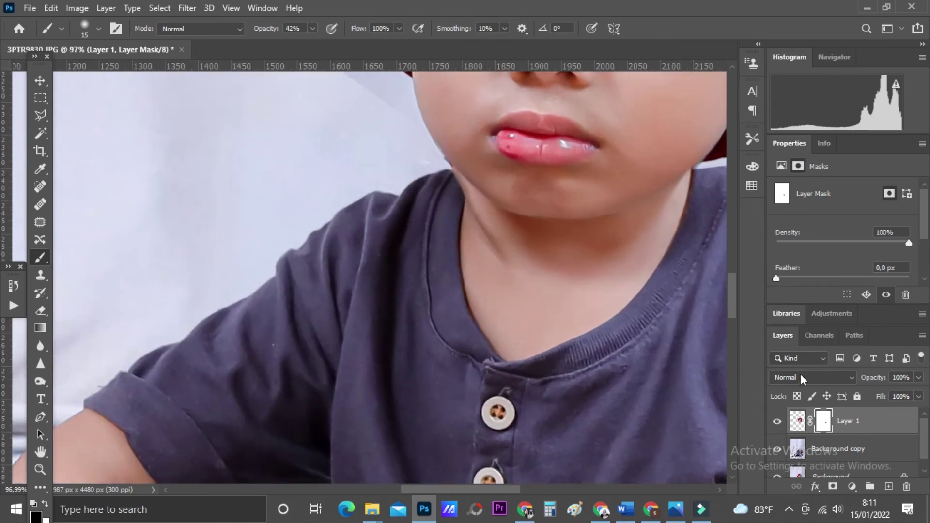
click(778, 422)
click(778, 422)
click(777, 422)
click(796, 424)
scroll(644, 312, down, 1)
scroll(565, 227, down, 1)
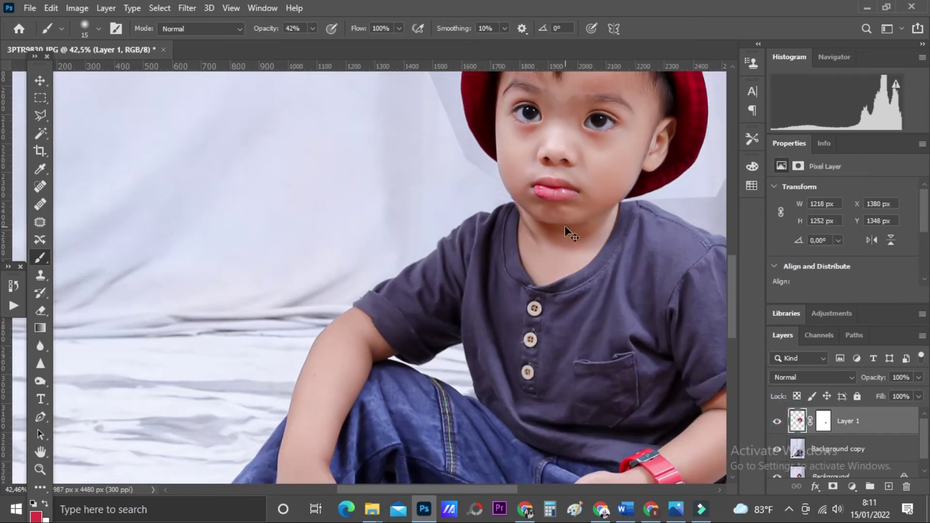
Nudge the head layer down slightly with the Move tool
key(v)
key(Down)
key(Down)
key(Down)
key(Down)
key(Down)
key(Down)
key(Down)
key(Down)
key(Down)
key(Down)
key(Down)
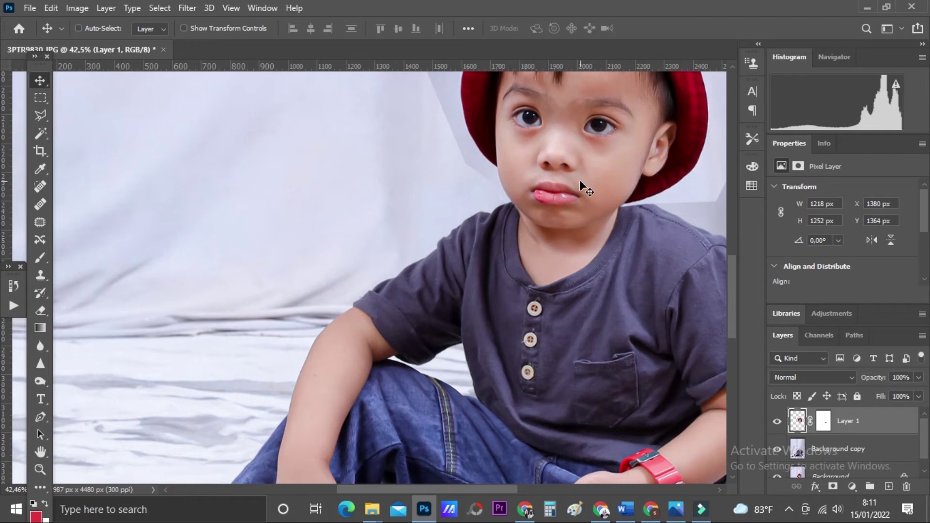
scroll(579, 179, down, 5)
scroll(573, 198, up, 6)
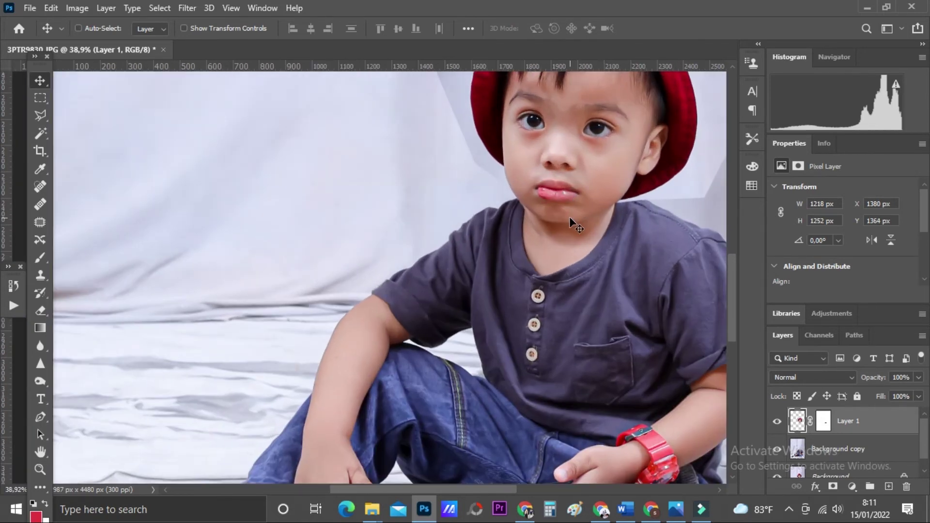
scroll(569, 209, down, 5)
scroll(618, 190, up, 4)
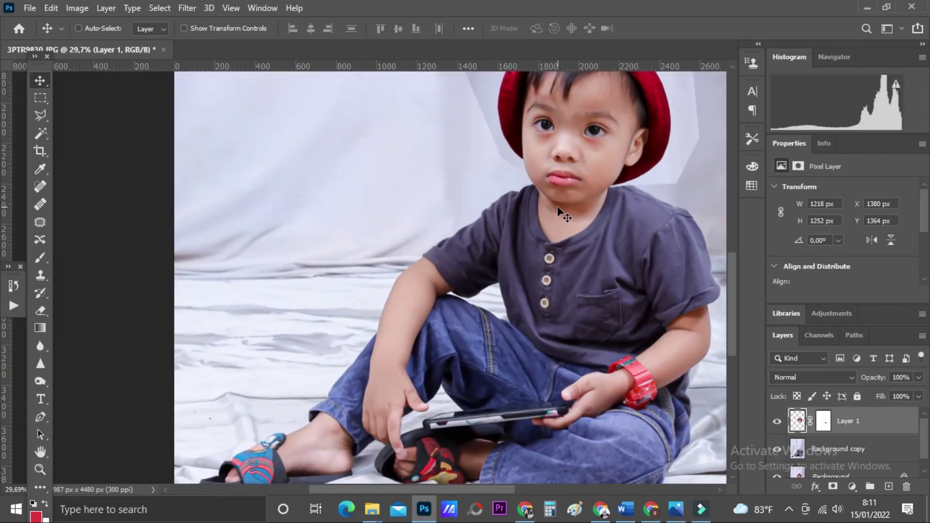
scroll(557, 206, up, 3)
scroll(523, 188, up, 2)
scroll(507, 170, up, 3)
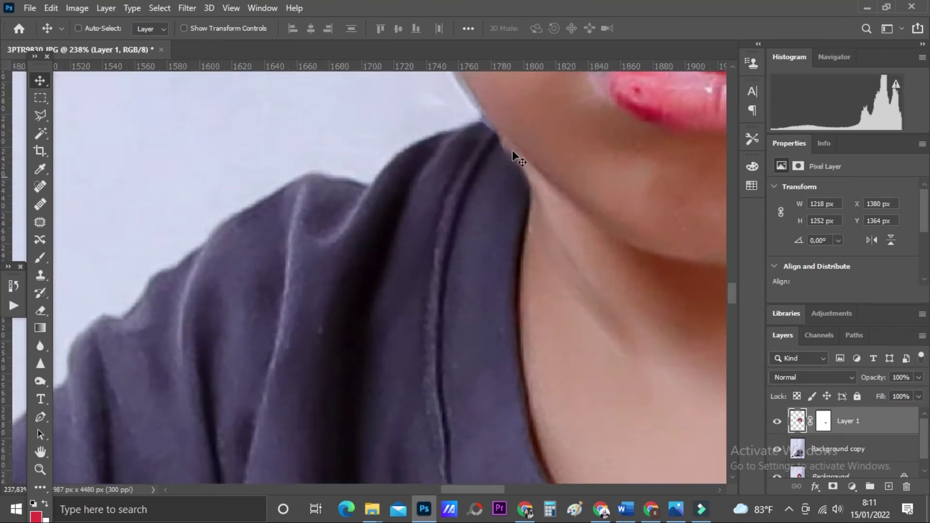
scroll(532, 172, down, 2)
Target Layer 1's mask and bring up the Brush's size and hardness settings
click(818, 423)
right_click(527, 199)
click(364, 132)
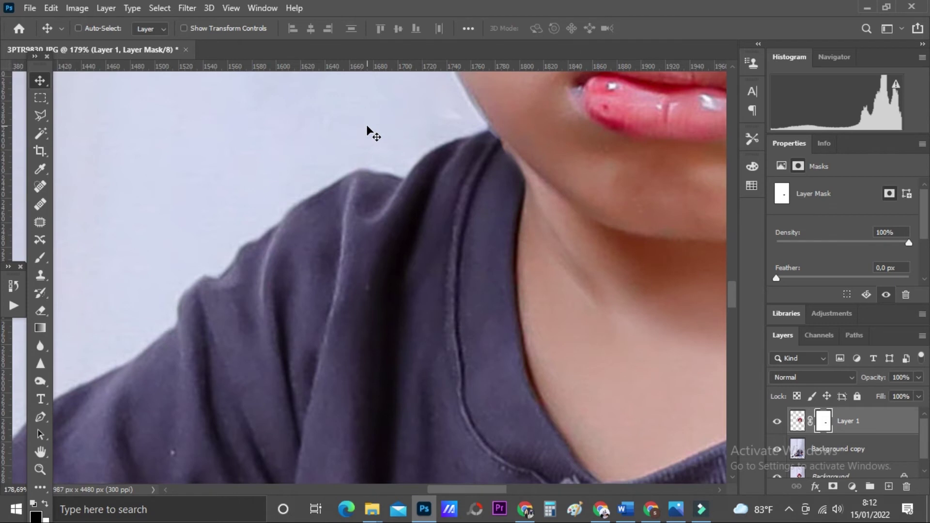
key(b)
right_click(418, 145)
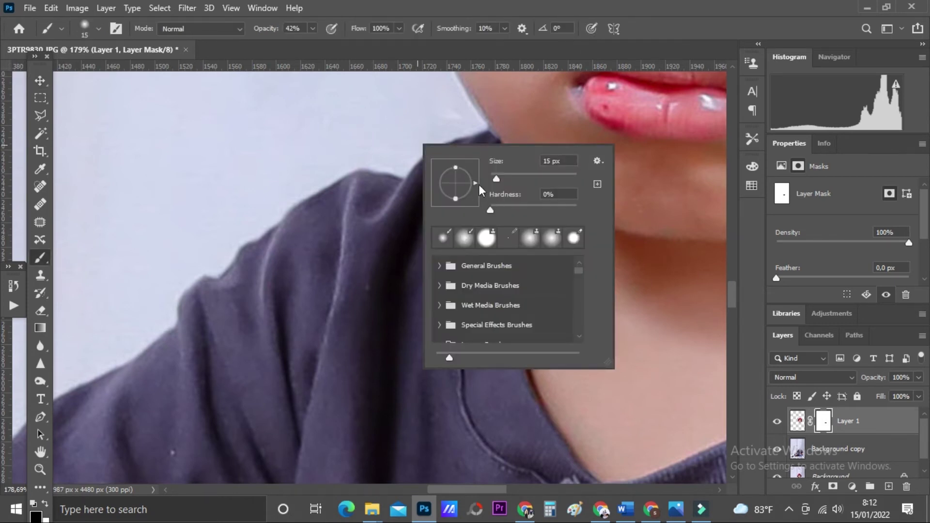
Set the brush to 100% opacity and harder, then mask along the collar and neck edge
click(314, 26)
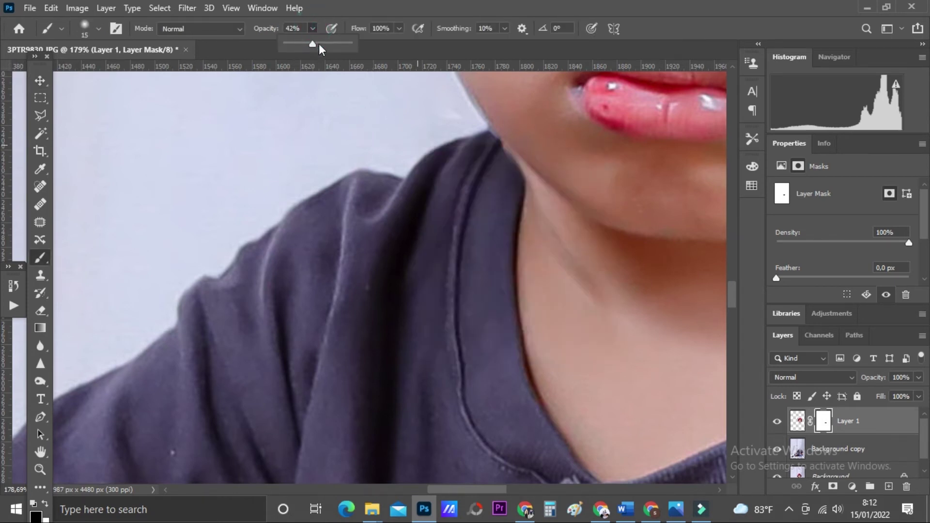
right_click(432, 175)
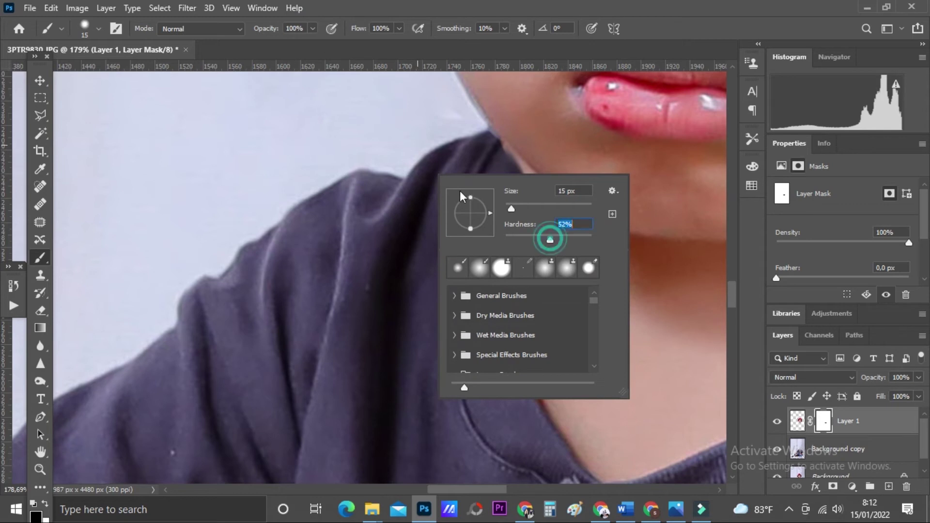
click(438, 170)
scroll(480, 150, up, 2)
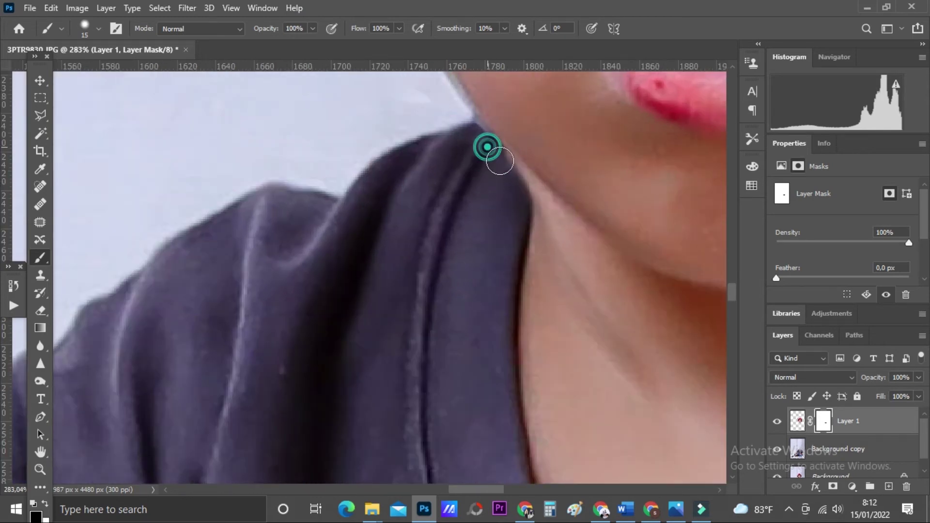
mouse_move(474, 134)
mouse_down()
mouse_move(521, 196)
mouse_move(507, 161)
mouse_up()
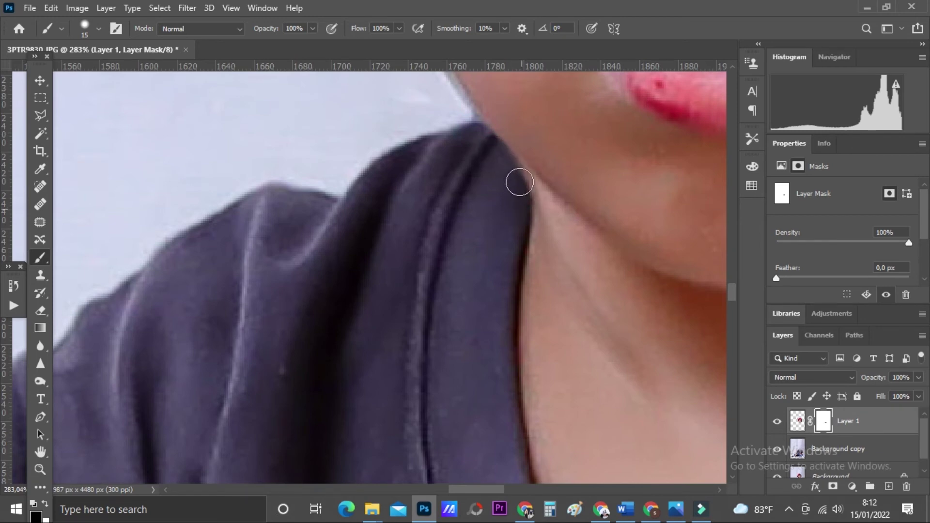
Touch up the mask to reveal the collar edge beside the neck
scroll(530, 242, down, 3)
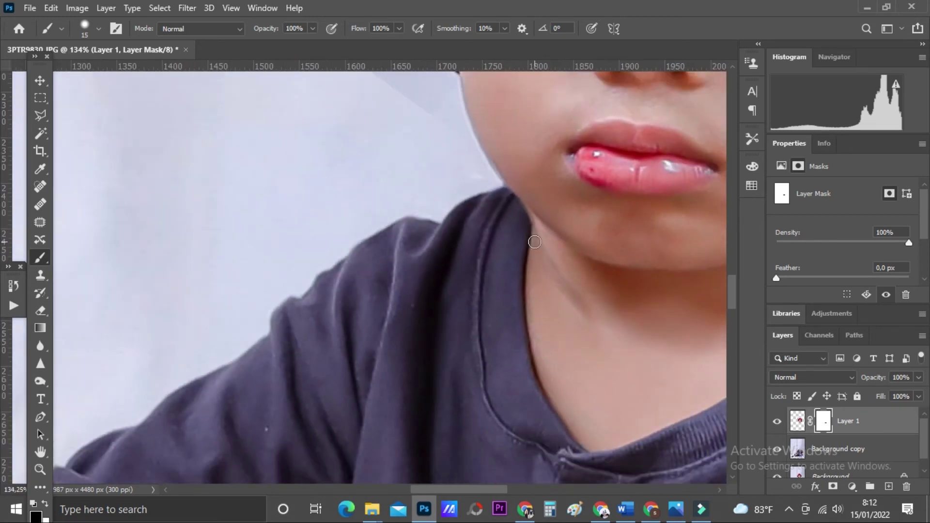
scroll(530, 243, up, 2)
scroll(533, 233, up, 2)
click(532, 218)
drag(539, 238, 530, 205)
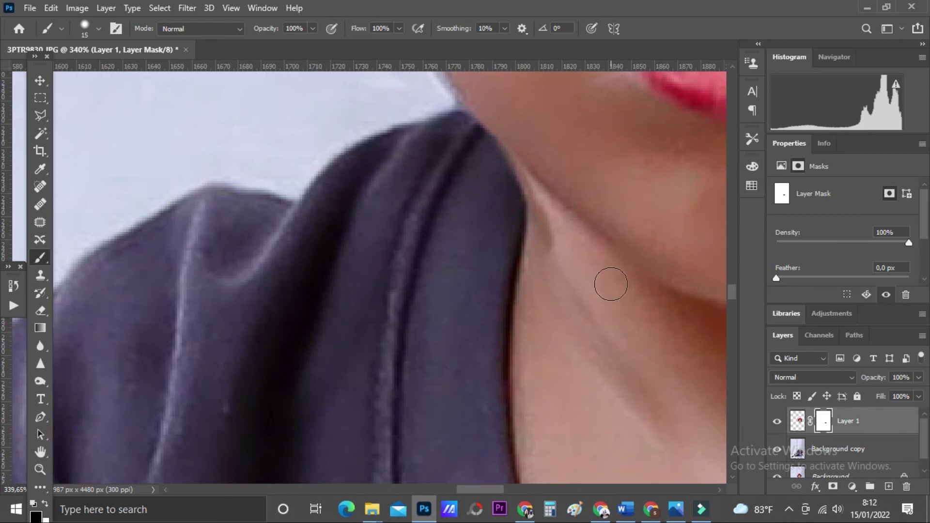
Mask out the white strip beside the collar near the hat
scroll(499, 248, down, 3)
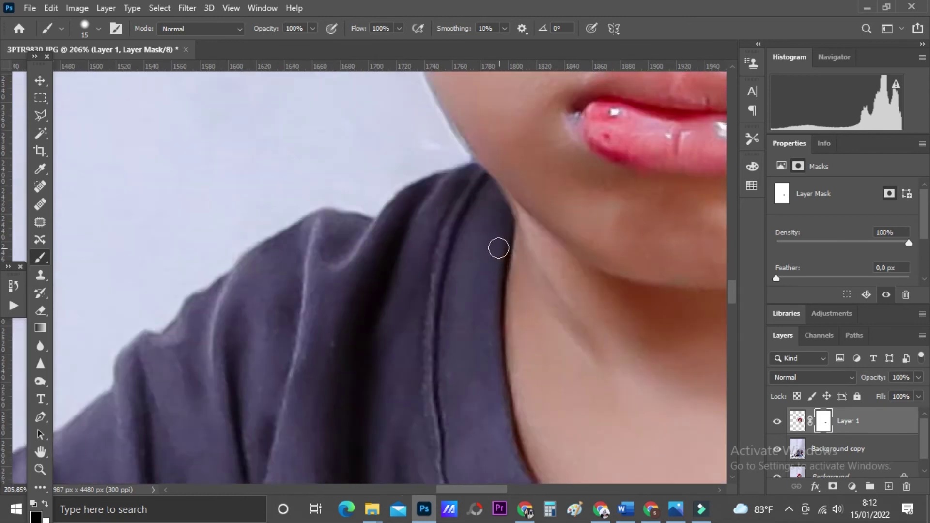
scroll(499, 248, down, 3)
scroll(582, 242, down, 2)
scroll(658, 233, down, 1)
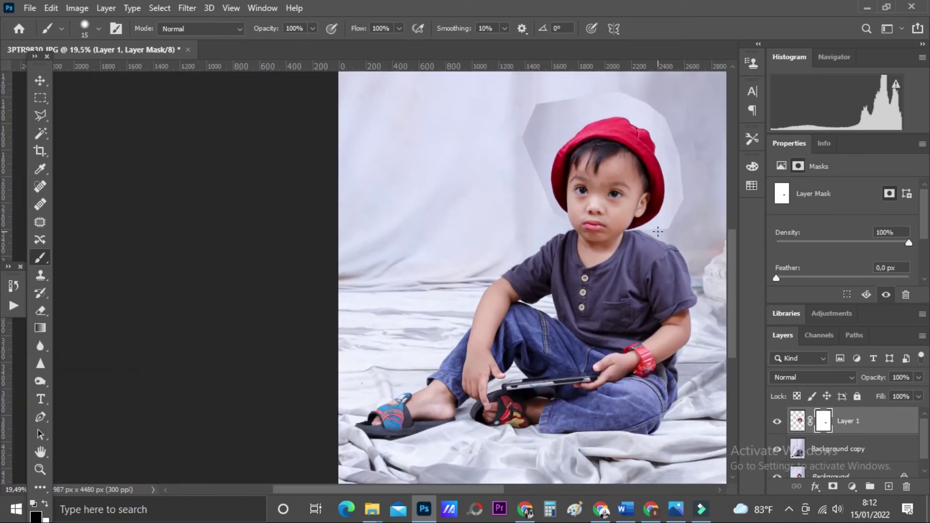
scroll(533, 268, down, 1)
scroll(485, 290, up, 2)
scroll(412, 320, up, 2)
scroll(367, 342, up, 2)
scroll(368, 341, up, 2)
scroll(291, 363, up, 2)
mouse_move(250, 331)
mouse_down()
mouse_move(233, 328)
mouse_move(301, 307)
mouse_move(256, 322)
mouse_move(297, 322)
mouse_move(266, 311)
mouse_move(283, 304)
mouse_move(358, 296)
mouse_move(322, 305)
mouse_move(476, 315)
mouse_move(314, 289)
mouse_move(347, 275)
mouse_up()
Lower Layer 1's opacity and mask the collar tip and along the collar edge
scroll(347, 275, down, 5)
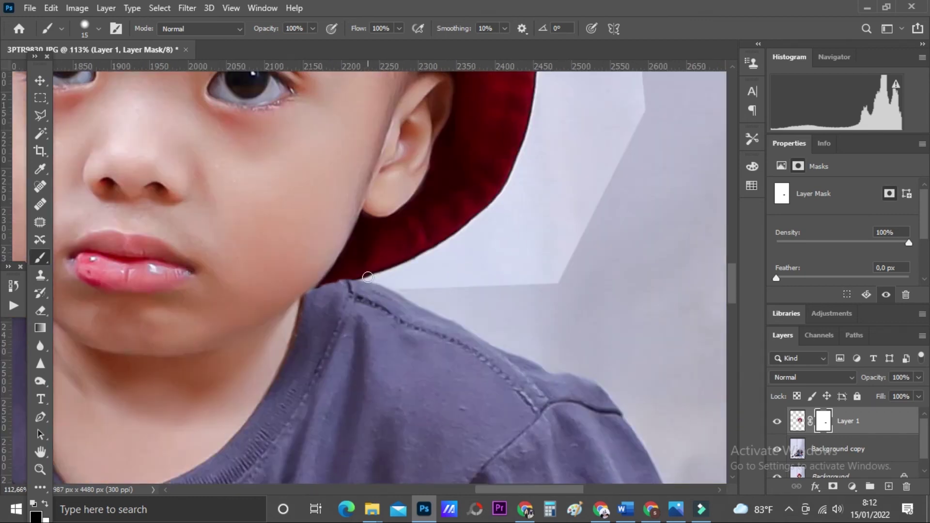
scroll(344, 287, up, 3)
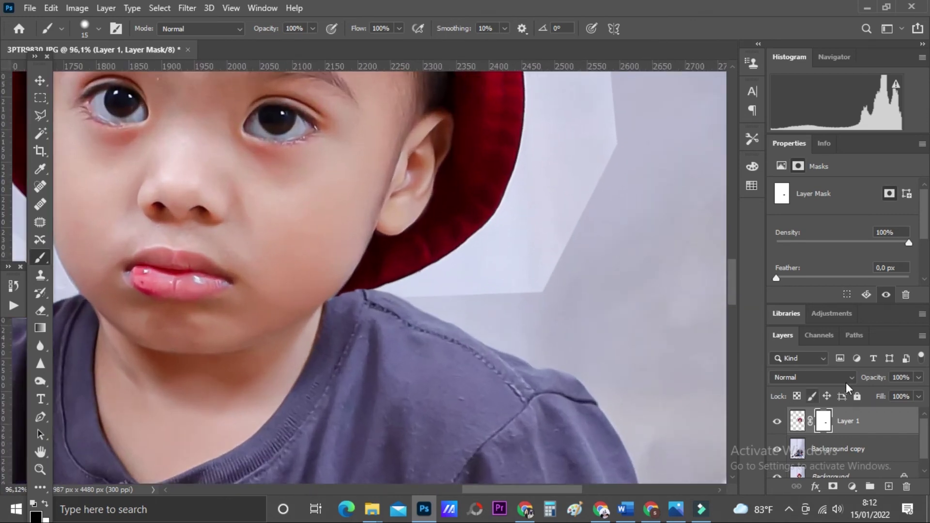
click(919, 379)
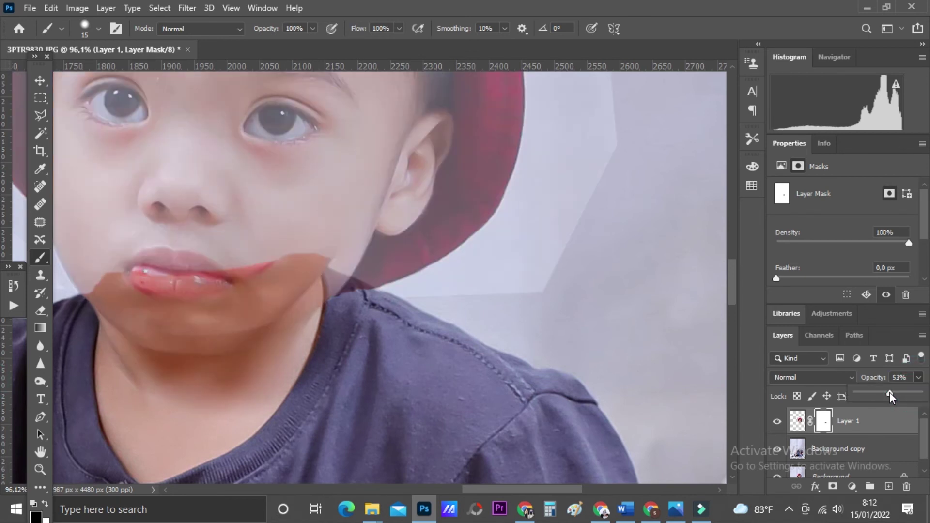
scroll(361, 293, up, 3)
scroll(359, 286, up, 2)
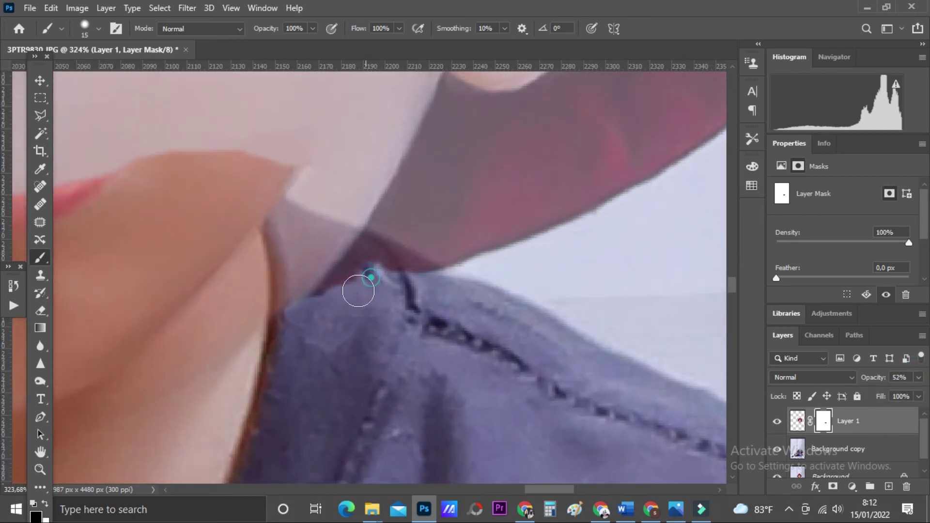
mouse_move(368, 262)
mouse_down()
mouse_move(369, 253)
mouse_move(461, 298)
mouse_up()
mouse_move(399, 265)
mouse_down()
mouse_move(369, 264)
mouse_move(307, 322)
mouse_up()
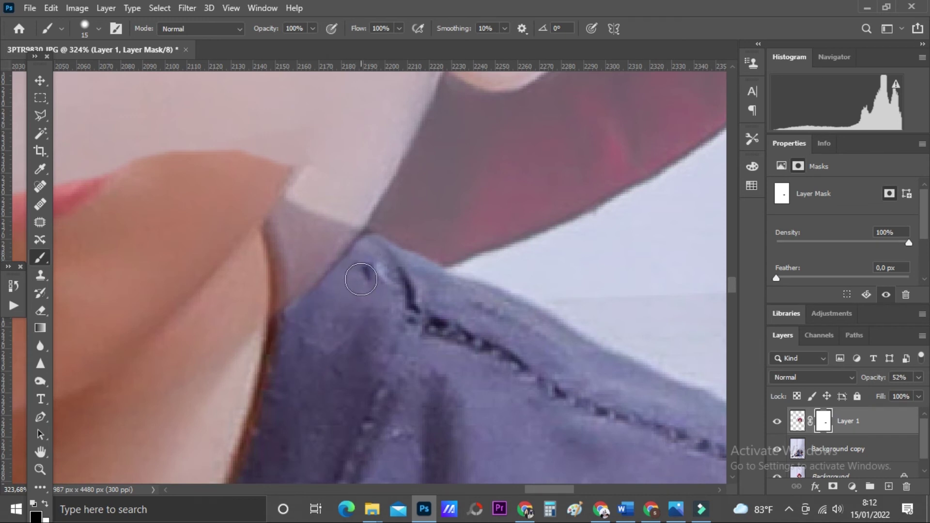
With a smaller brush, refine the shirt edge at the collar tip
key(bracketleft)
scroll(361, 259, up, 3)
drag(367, 218, 336, 262)
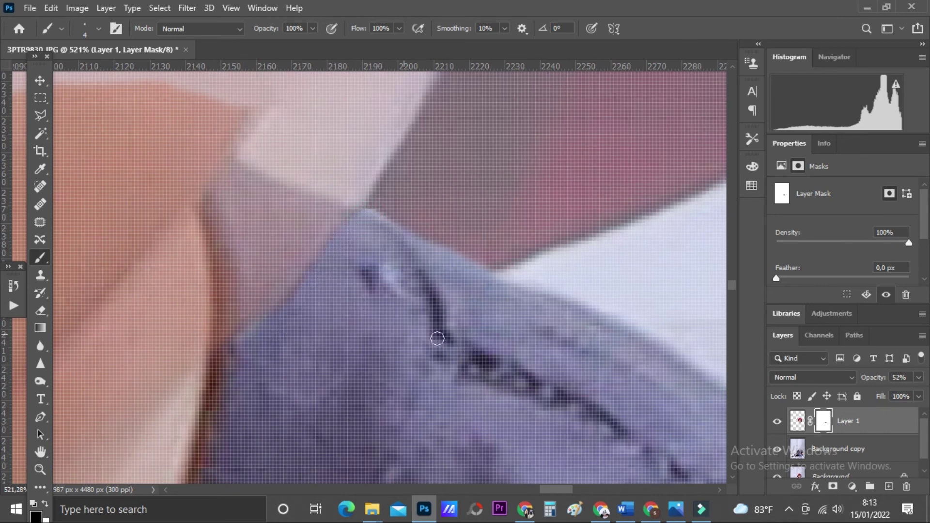
scroll(427, 341, down, 4)
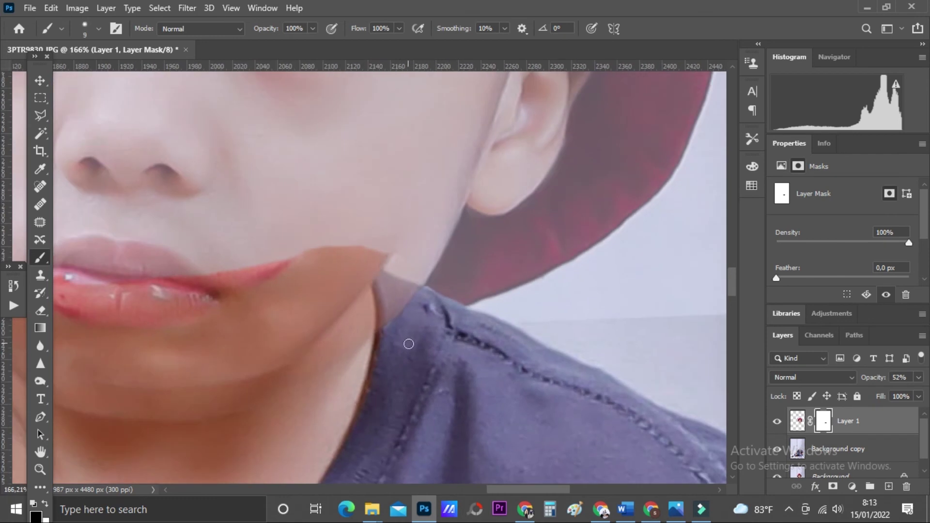
key(bracketright)
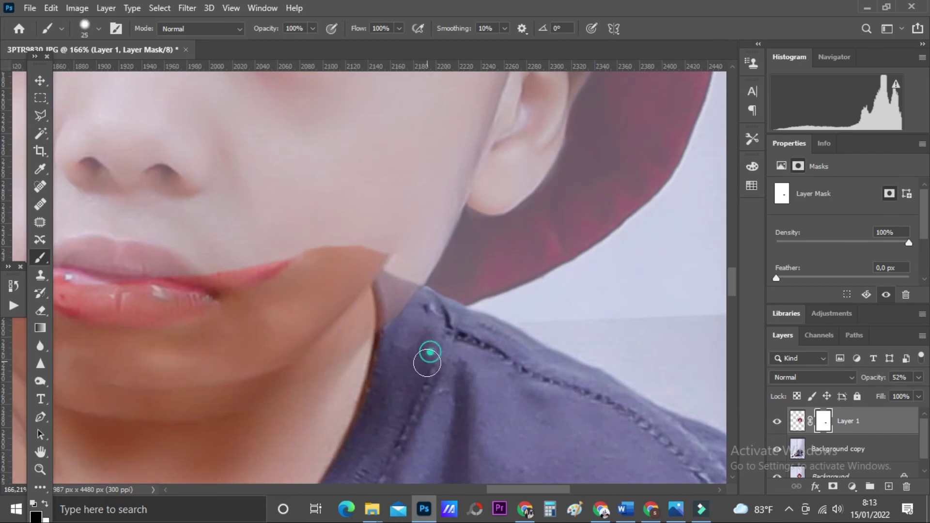
Restore Layer 1 to 100% opacity and view the whole composite
drag(919, 384, 920, 394)
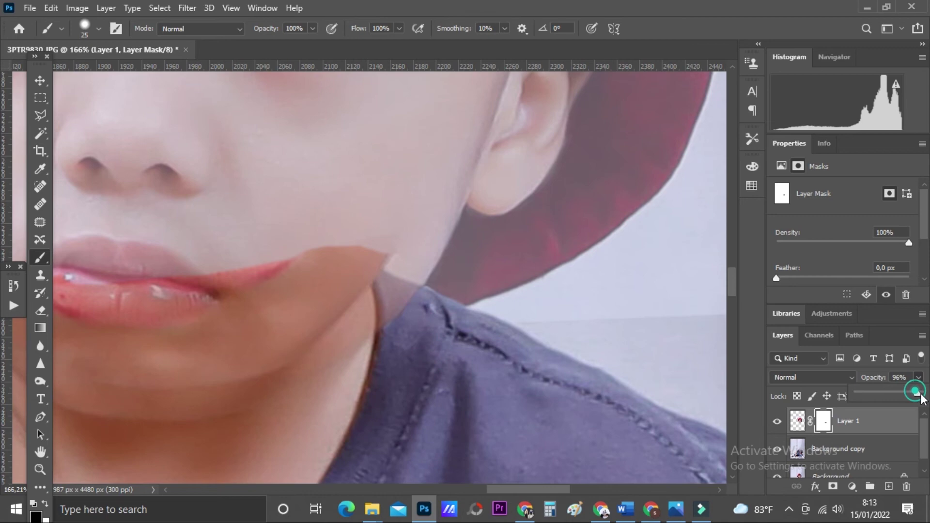
scroll(409, 337, down, 2)
scroll(401, 315, down, 1)
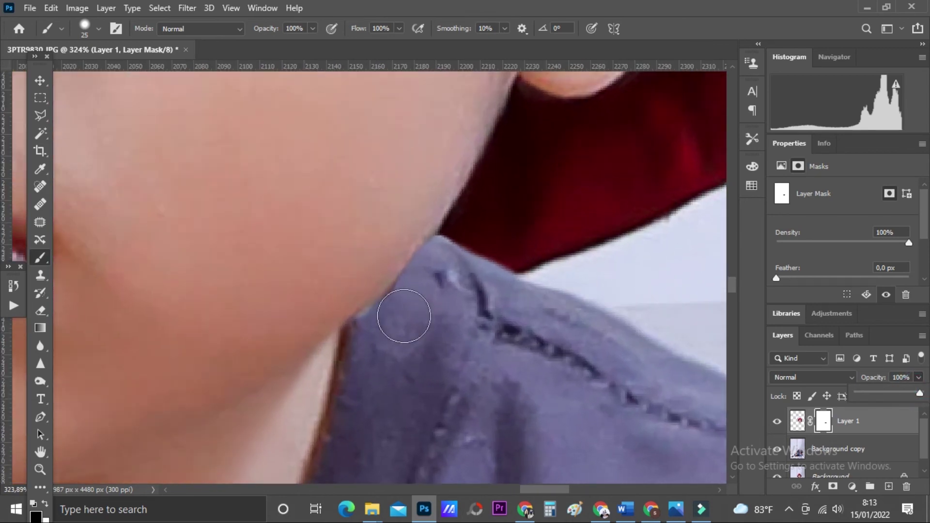
scroll(401, 307, down, 3)
scroll(413, 308, down, 2)
scroll(388, 208, down, 6)
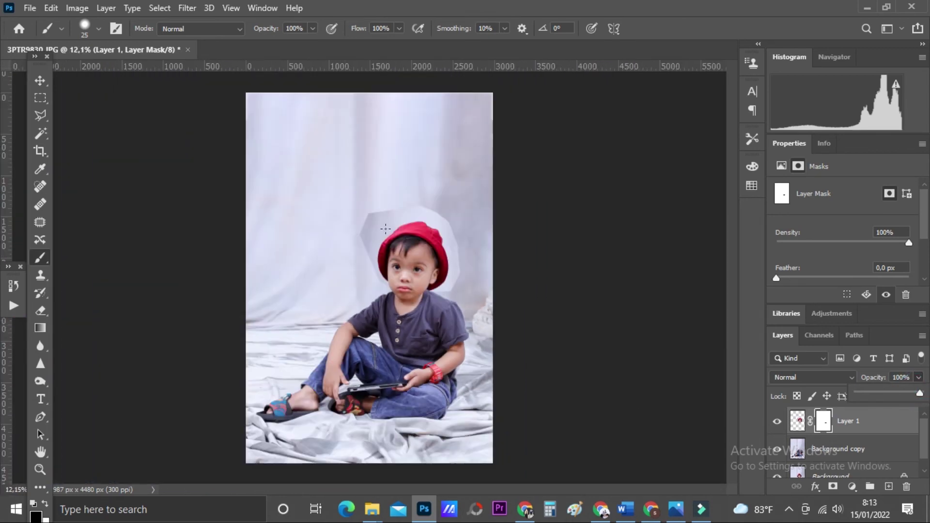
Switch editing from the mask back to Layer 1's pixels
scroll(391, 235, up, 2)
scroll(391, 230, up, 2)
scroll(394, 230, down, 2)
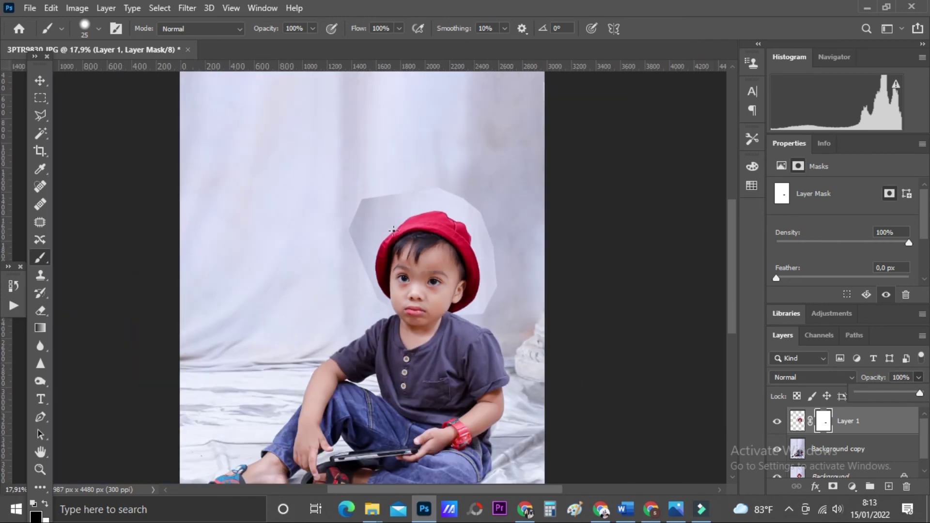
scroll(394, 230, up, 1)
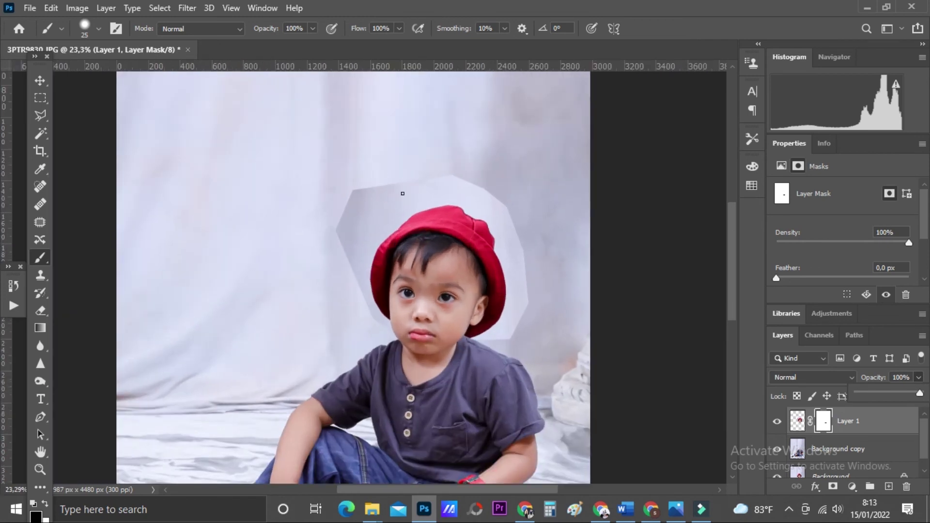
scroll(392, 215, up, 1)
scroll(392, 220, up, 2)
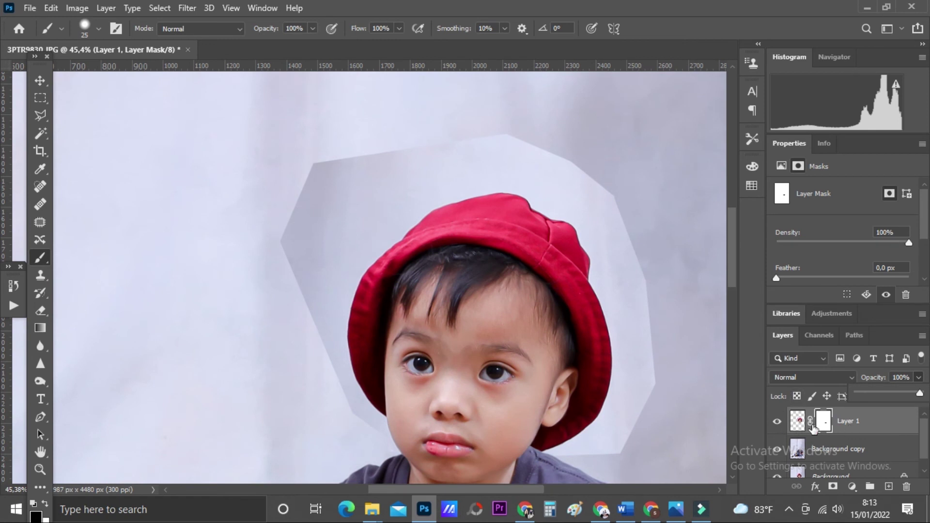
click(797, 423)
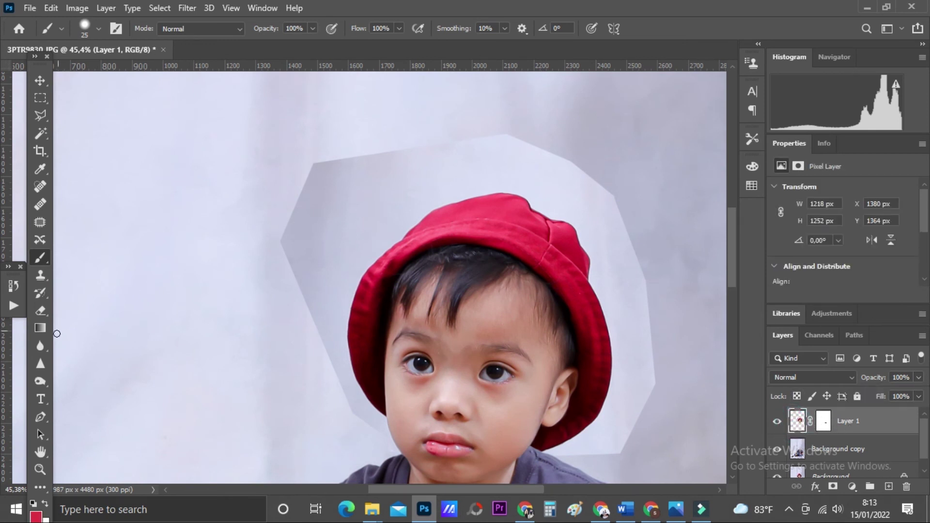
scroll(56, 334, down, 1)
Select the leftover background patch around the hat with the Magic Wand
click(42, 133)
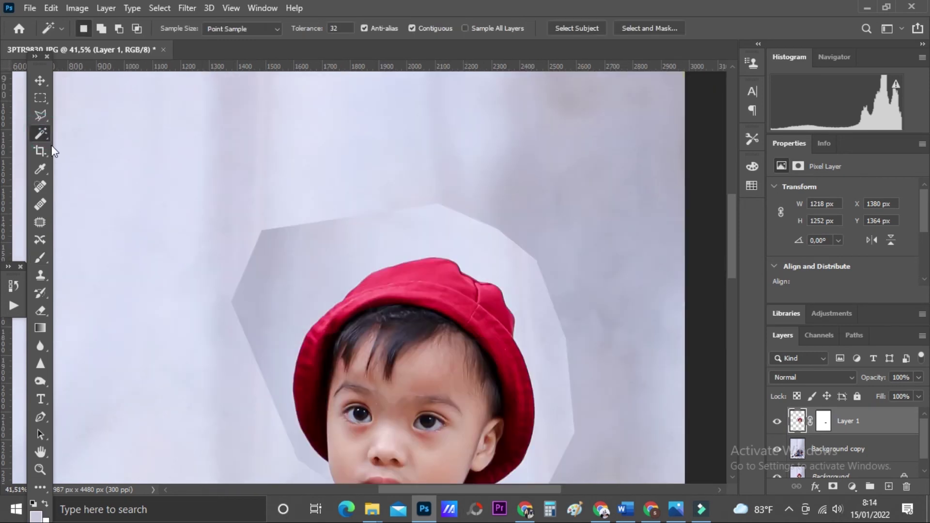
right_click(41, 133)
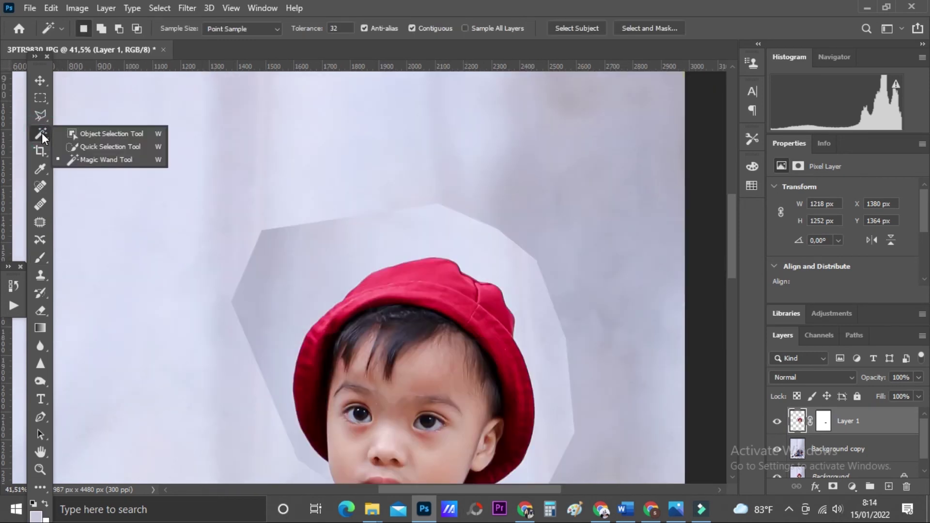
click(42, 133)
click(332, 263)
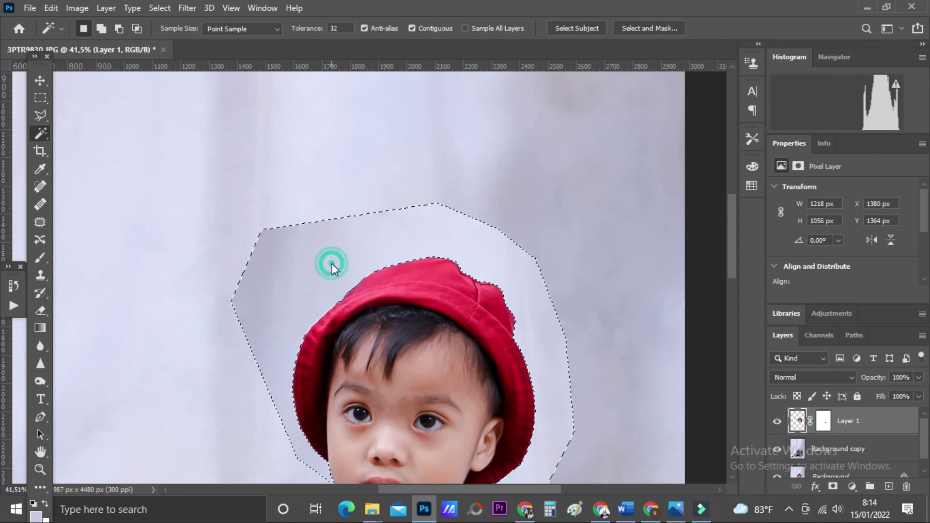
scroll(337, 259, down, 2)
scroll(460, 397, up, 1)
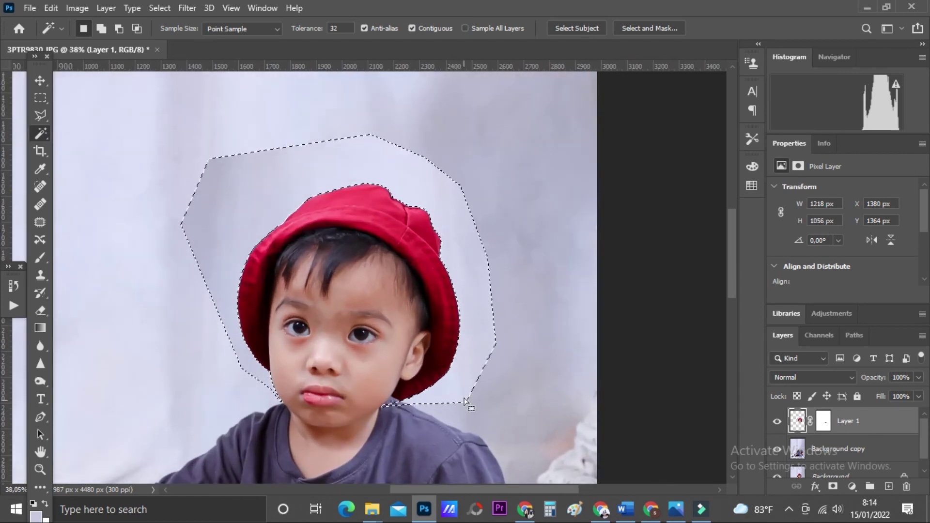
scroll(469, 249, down, 2)
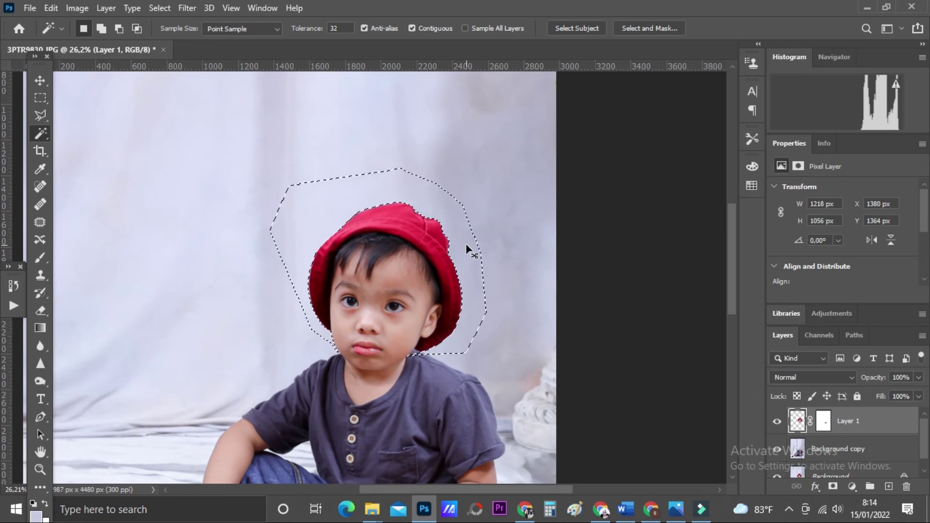
Delete the selected patch from Layer 1
alt+click(467, 250)
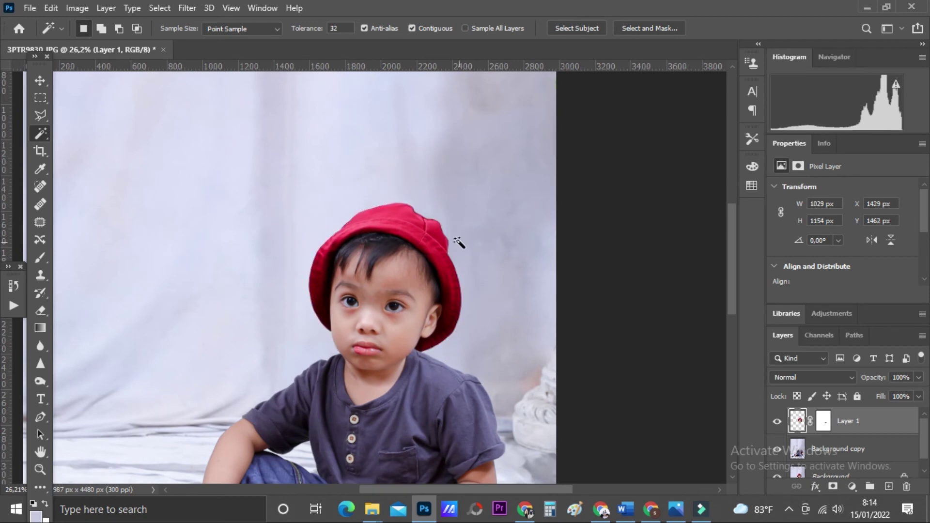
scroll(459, 245, down, 2)
scroll(453, 230, down, 2)
scroll(436, 272, up, 3)
scroll(420, 315, up, 4)
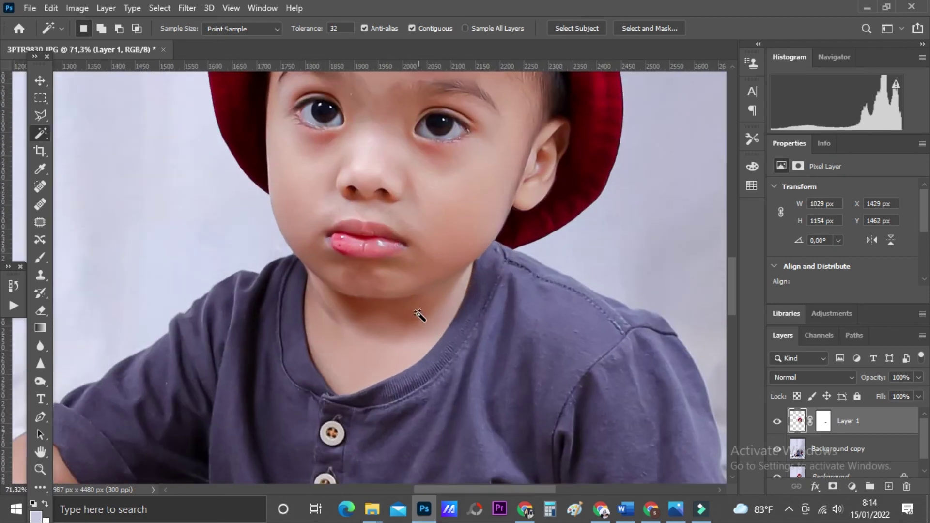
Duplicate Layer 1 and Background copy together, then merge the duplicates with Ctrl+E
scroll(411, 305, down, 2)
scroll(407, 296, down, 2)
scroll(407, 291, up, 2)
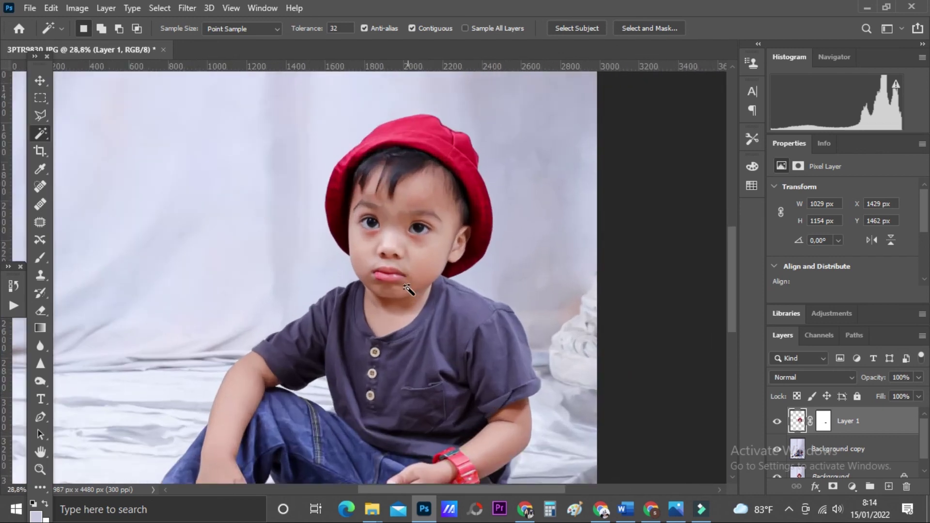
scroll(408, 290, up, 3)
scroll(409, 289, down, 1)
scroll(476, 265, up, 1)
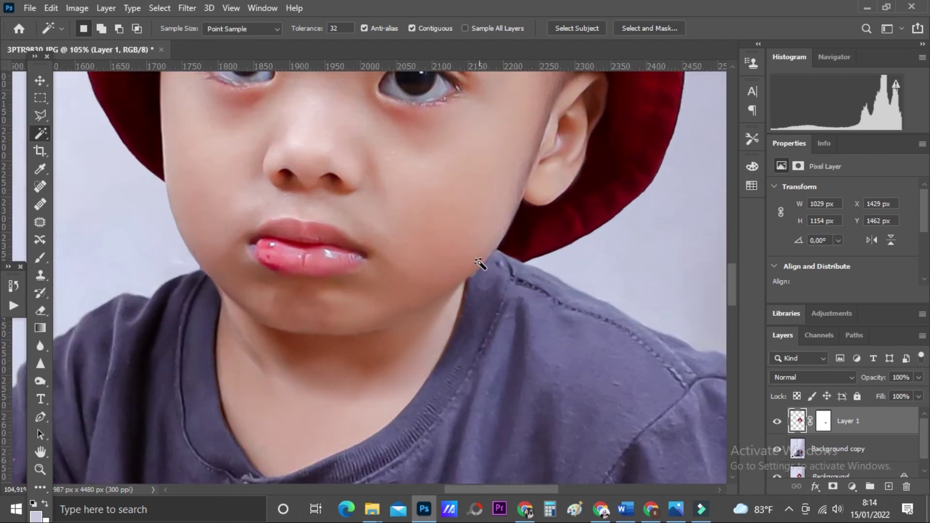
scroll(482, 263, down, 2)
scroll(482, 264, down, 2)
scroll(465, 266, up, 3)
scroll(437, 296, up, 1)
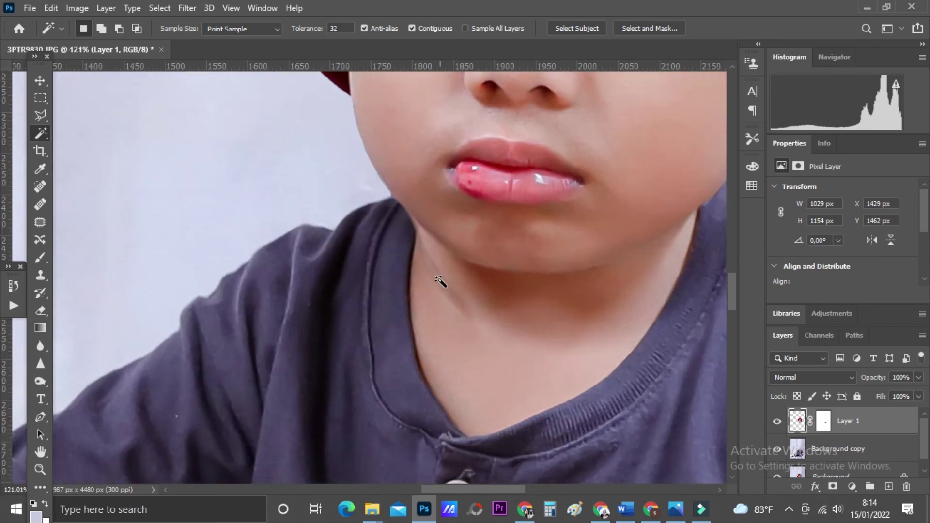
scroll(440, 280, down, 3)
scroll(440, 277, down, 2)
scroll(485, 242, down, 1)
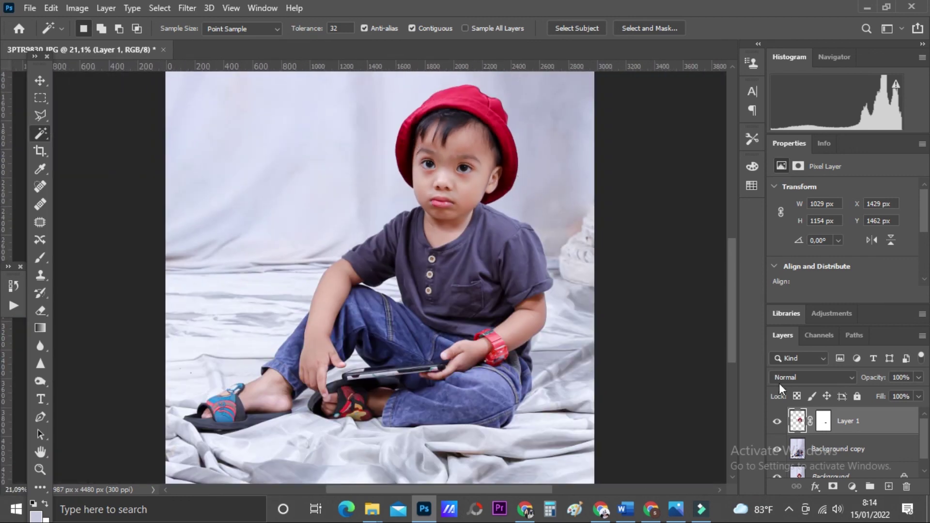
scroll(809, 434, down, 1)
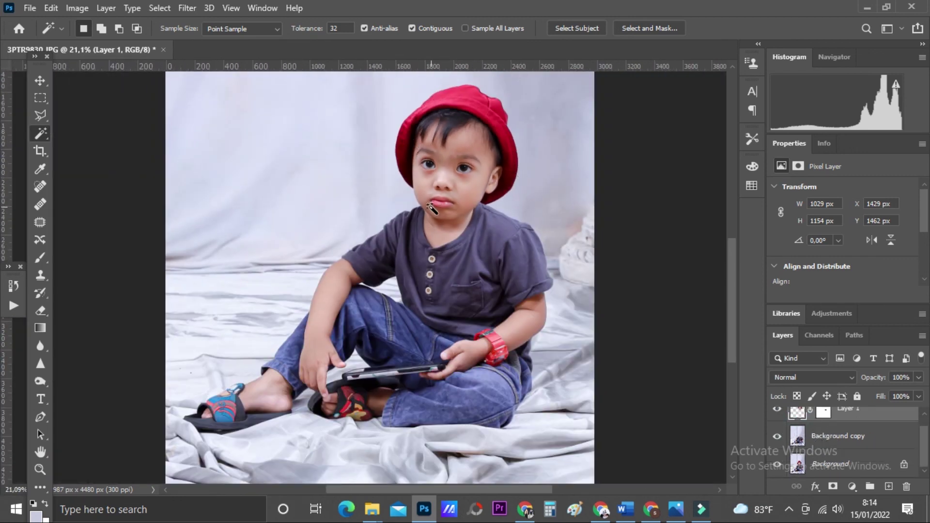
scroll(431, 208, down, 1)
scroll(422, 267, up, 3)
scroll(405, 332, up, 2)
scroll(405, 332, up, 1)
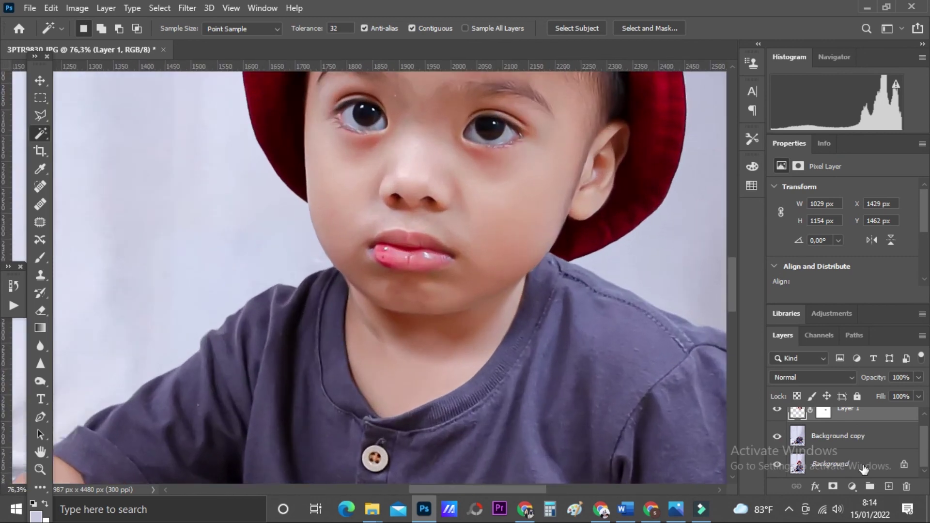
scroll(369, 333, up, 2)
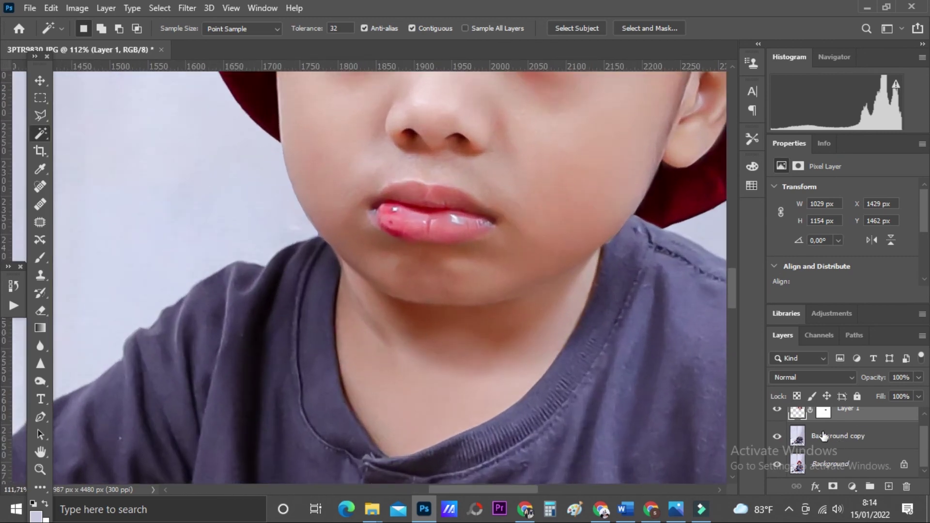
scroll(821, 437, up, 1)
click(859, 450)
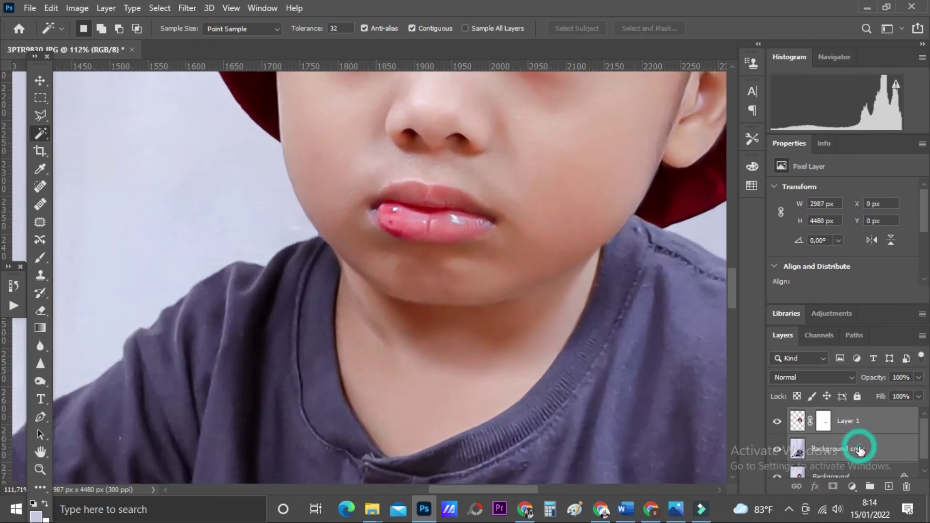
right_click(860, 445)
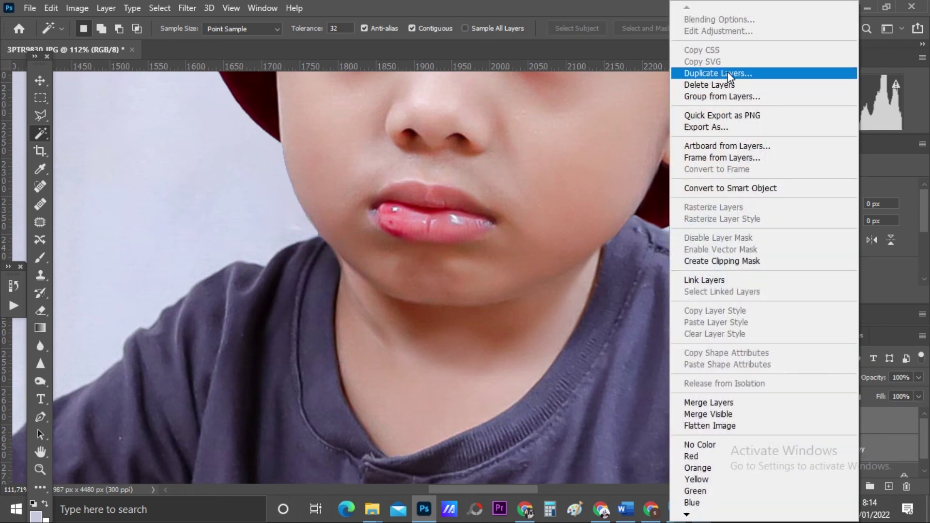
click(728, 71)
click(577, 132)
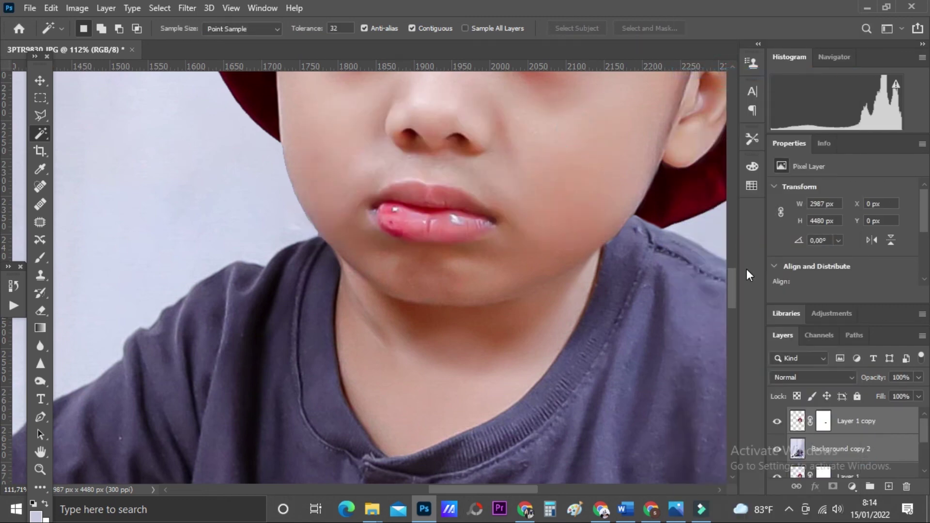
key(ctrl+e)
scroll(375, 337, up, 3)
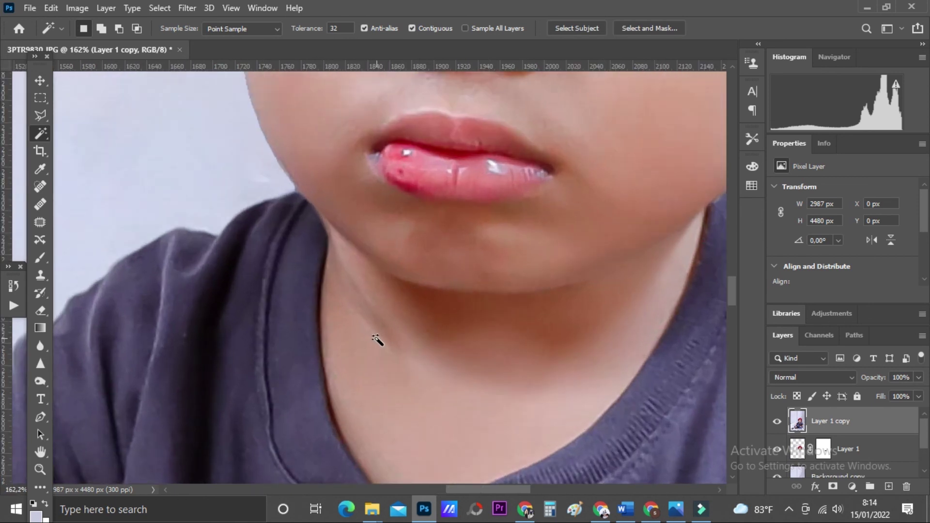
Outline the left neck crease with the Polygonal Lasso and Content-Aware Fill it away
key(j)
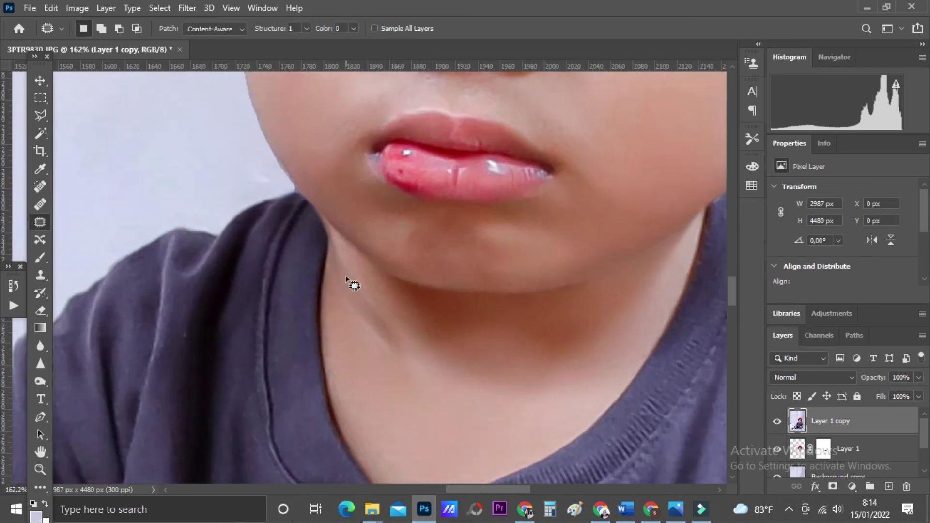
key(l)
click(341, 250)
click(377, 362)
click(404, 372)
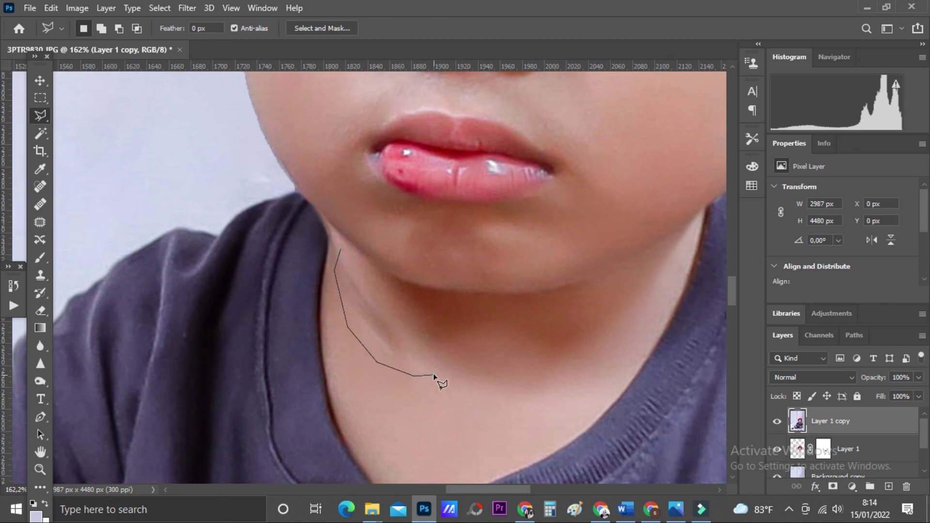
click(341, 250)
right_click(346, 261)
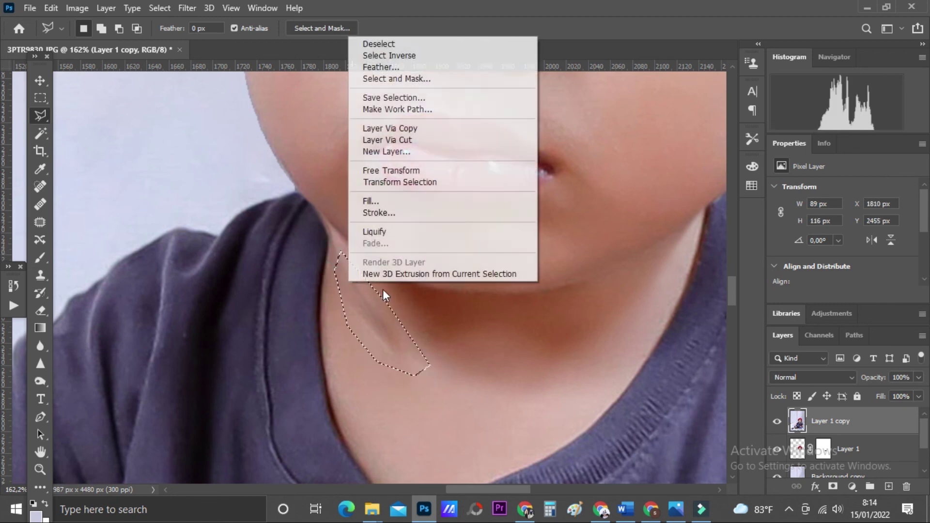
click(373, 200)
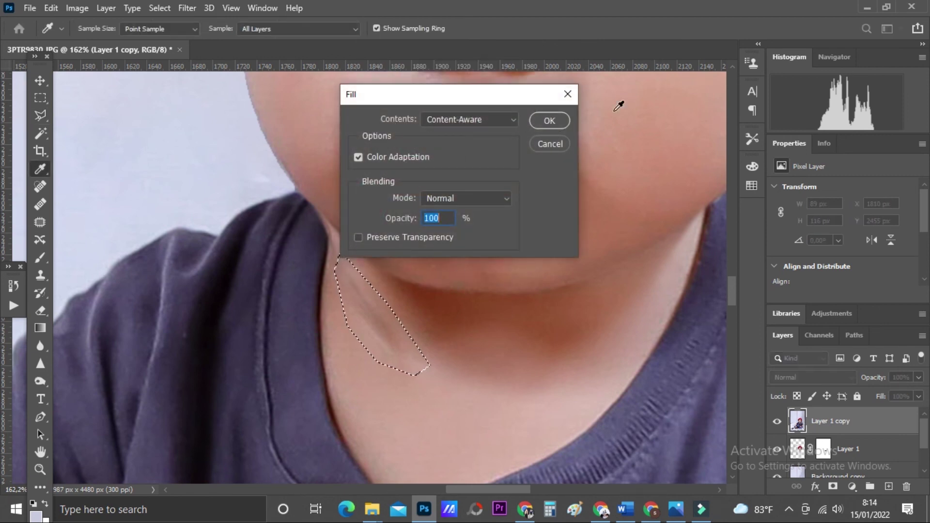
click(550, 120)
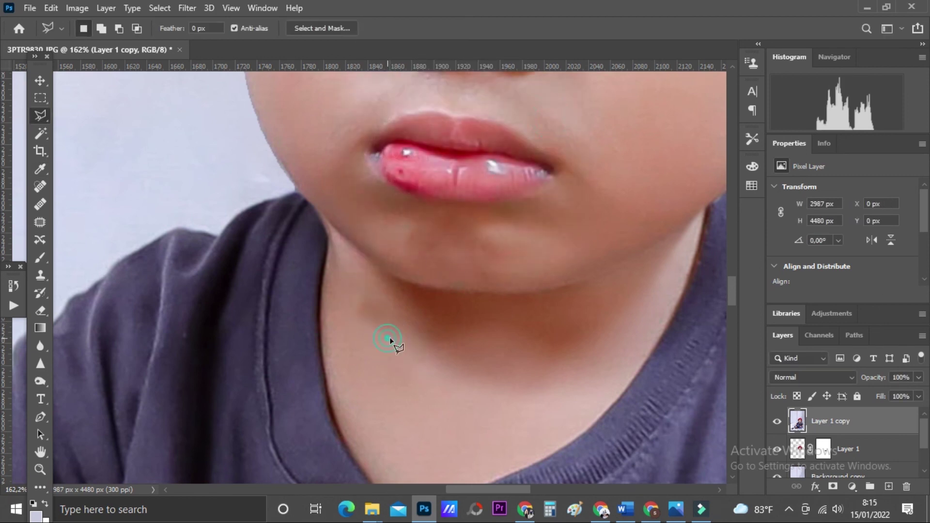
scroll(449, 371, down, 2)
scroll(446, 369, down, 2)
scroll(494, 363, down, 1)
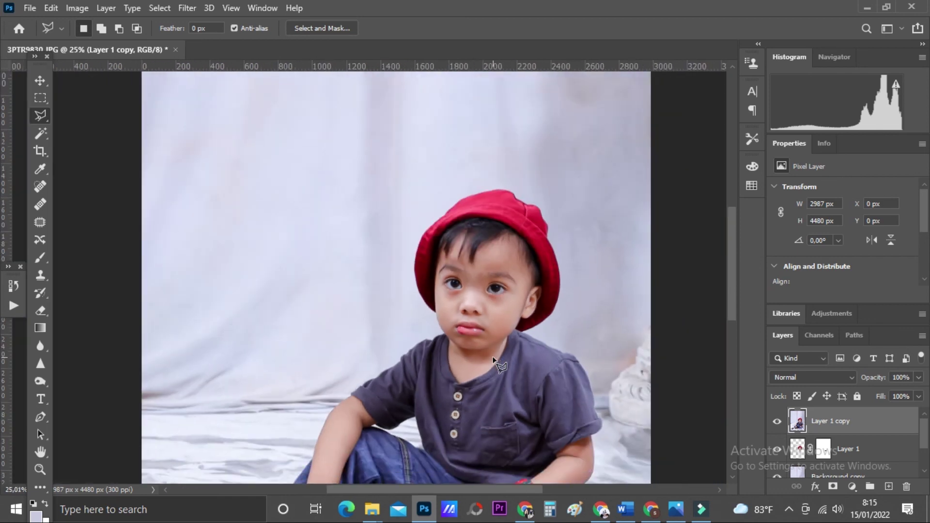
scroll(471, 366, down, 1)
scroll(518, 358, down, 1)
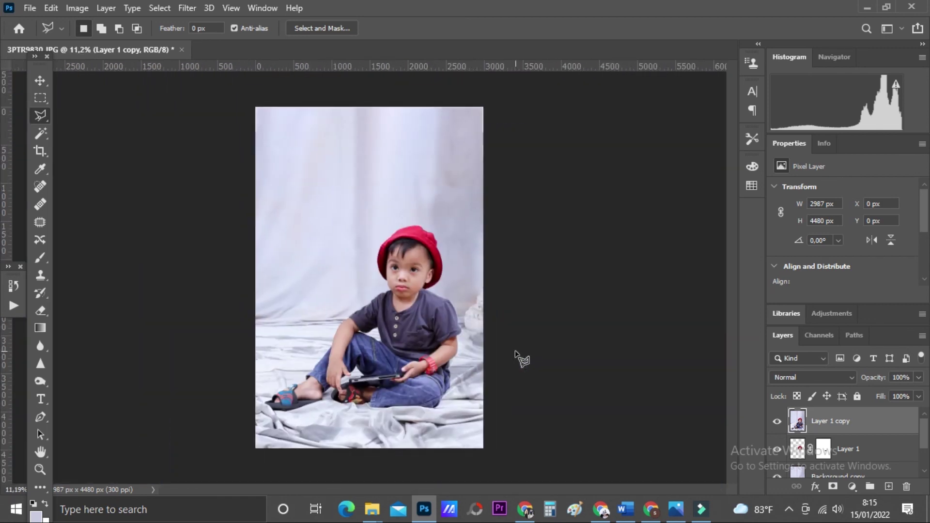
scroll(440, 305, up, 2)
scroll(441, 307, up, 1)
scroll(441, 306, up, 1)
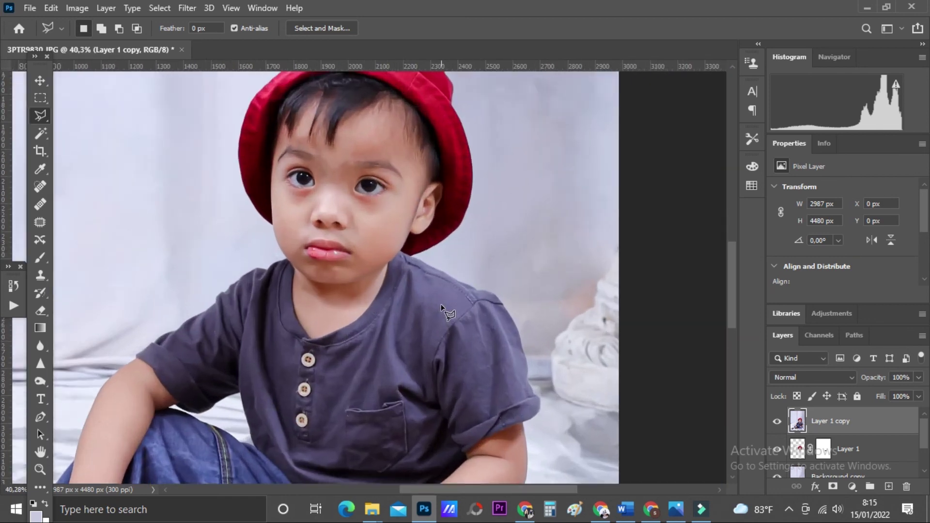
scroll(441, 306, down, 1)
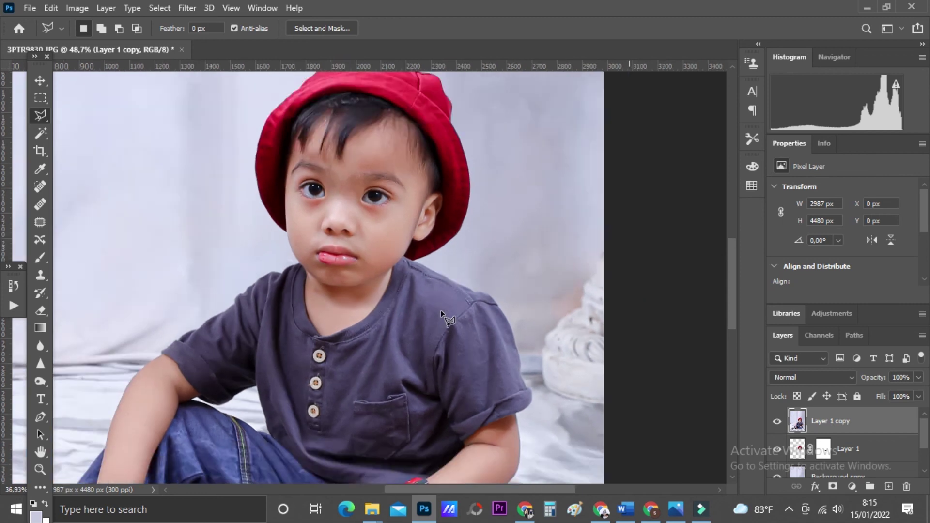
scroll(438, 315, down, 1)
scroll(439, 320, down, 1)
scroll(439, 320, up, 1)
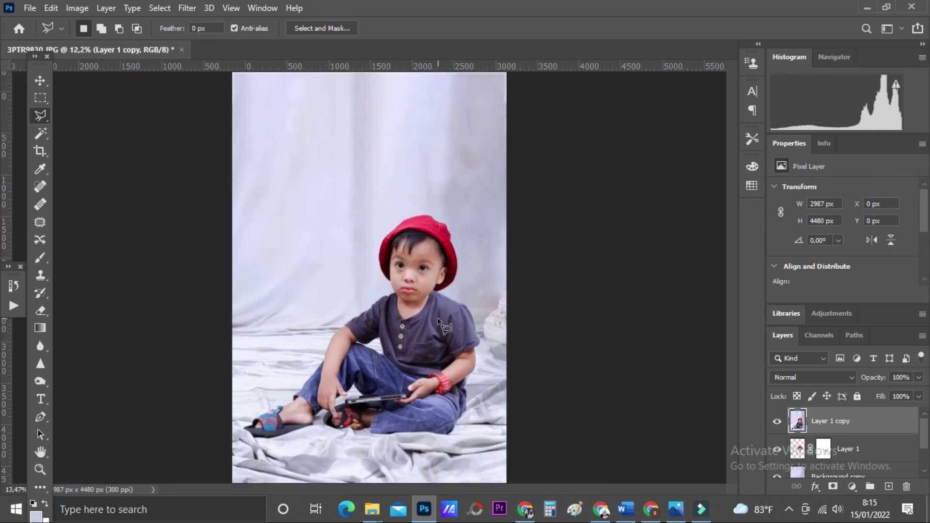
scroll(438, 320, up, 1)
scroll(438, 320, down, 1)
scroll(438, 319, down, 1)
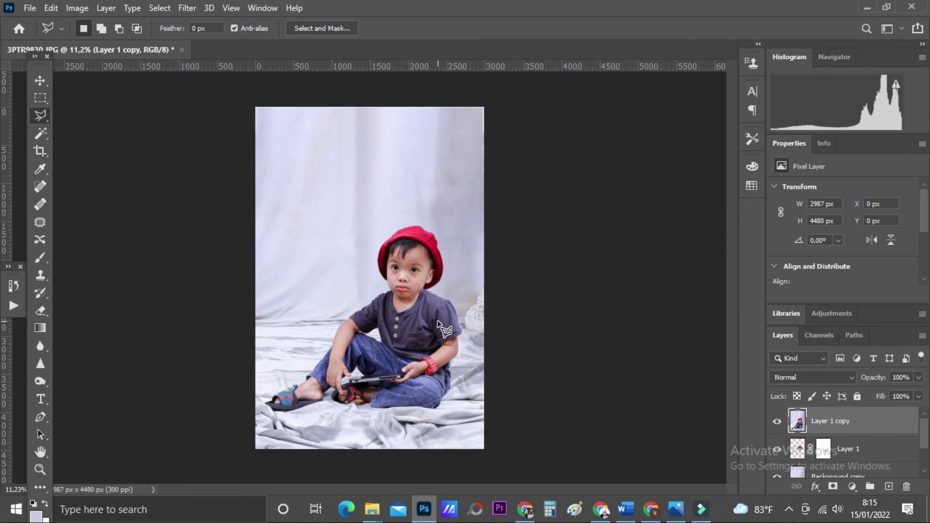
scroll(437, 323, down, 1)
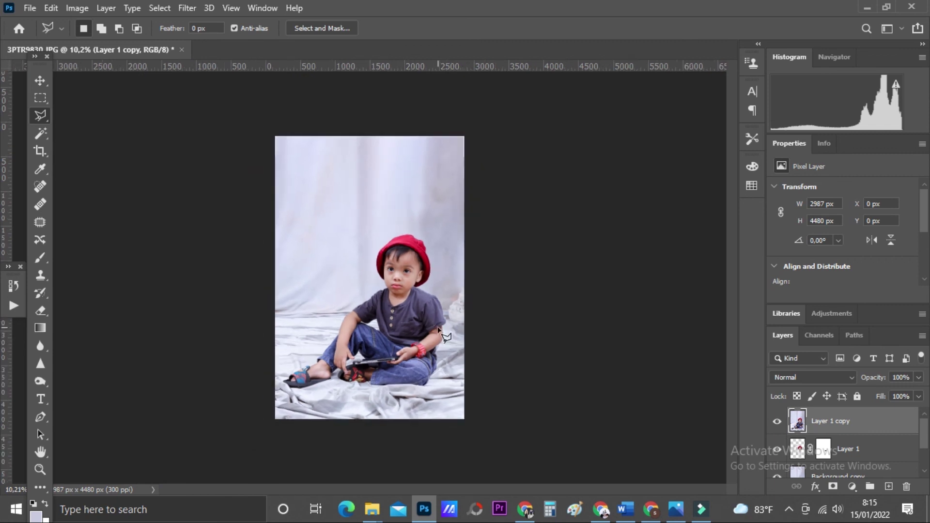